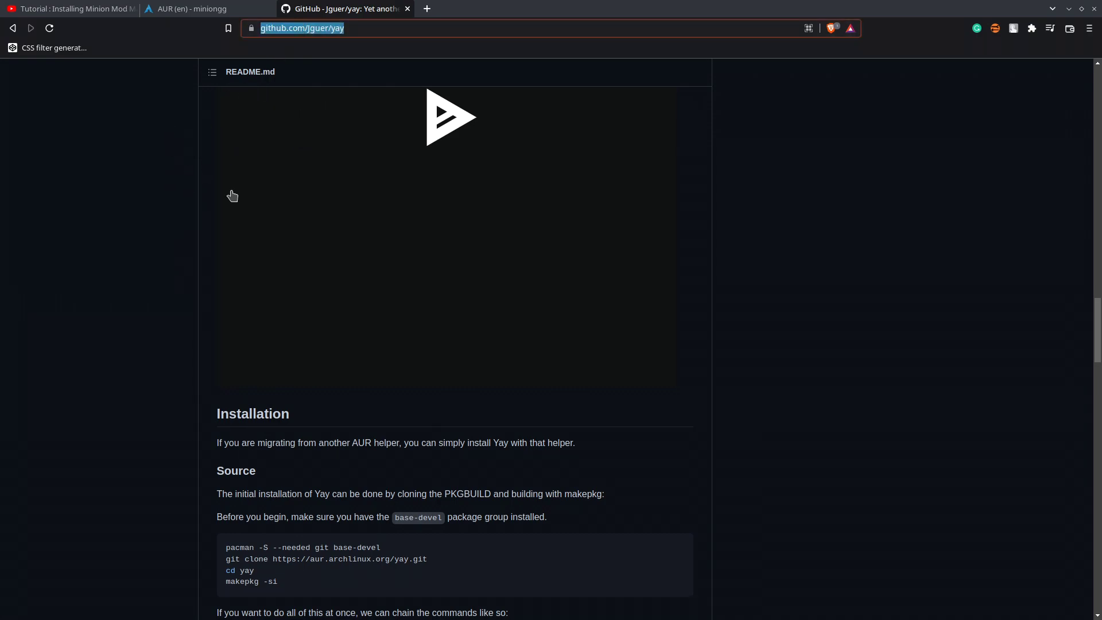
# Review the yay installation commands on GitHub and the miniongg package details on the AUR, and put the browser away
pyautogui.scroll(-2, 152, 379)
pyautogui.moveTo(229, 424); pyautogui.dragTo(310, 463)
pyautogui.click(125, 272)
pyautogui.click(200, 5)
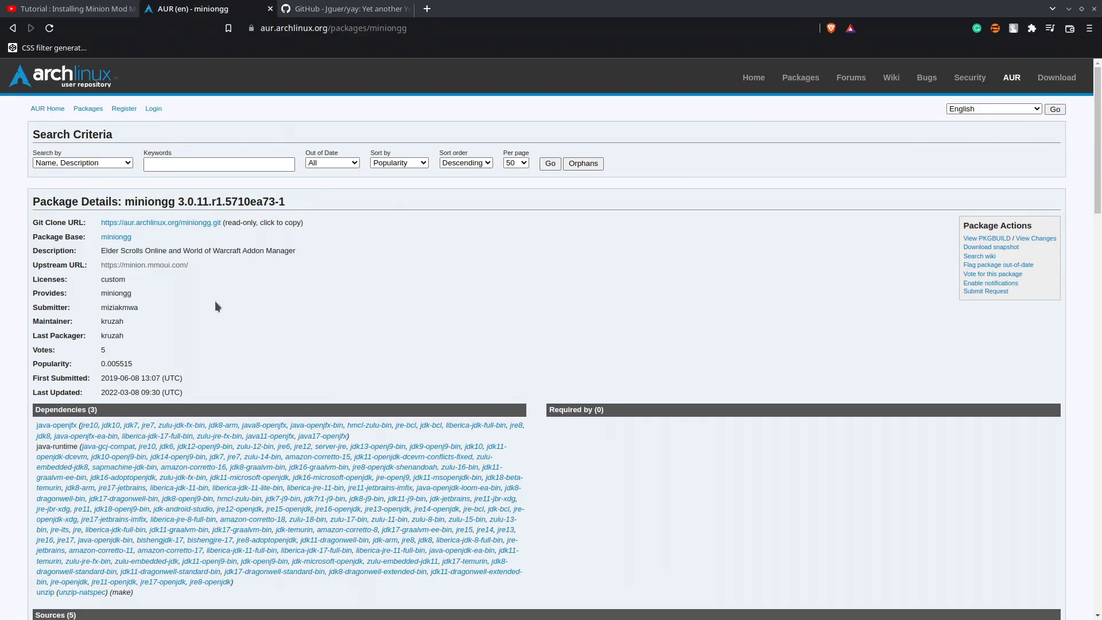
pyautogui.moveTo(83, 200); pyautogui.dragTo(224, 200)
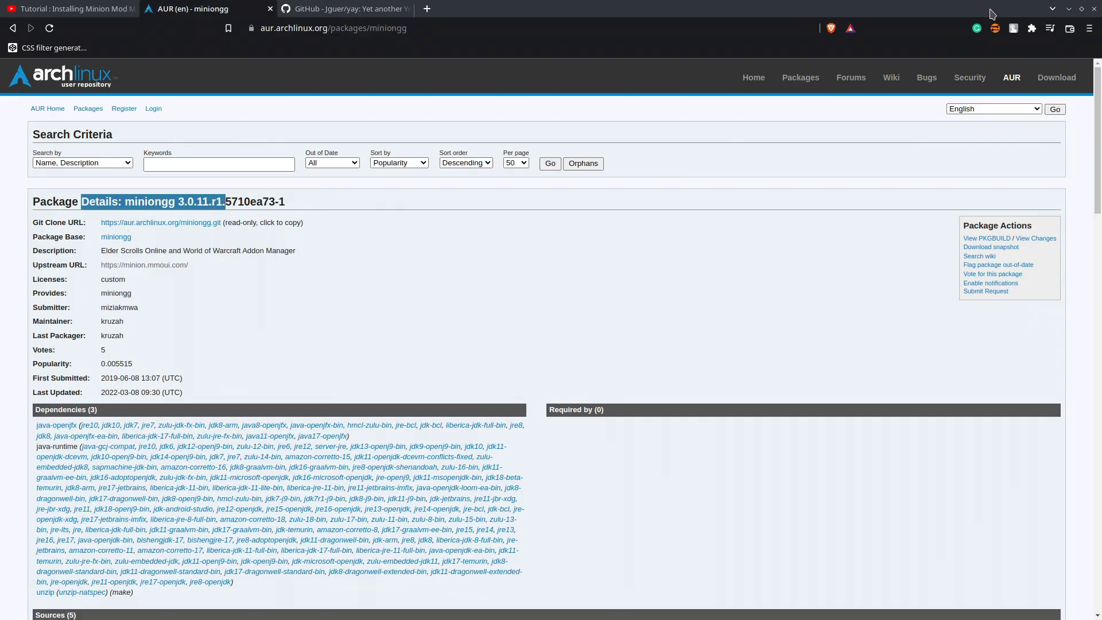
pyautogui.click(1067, 10)
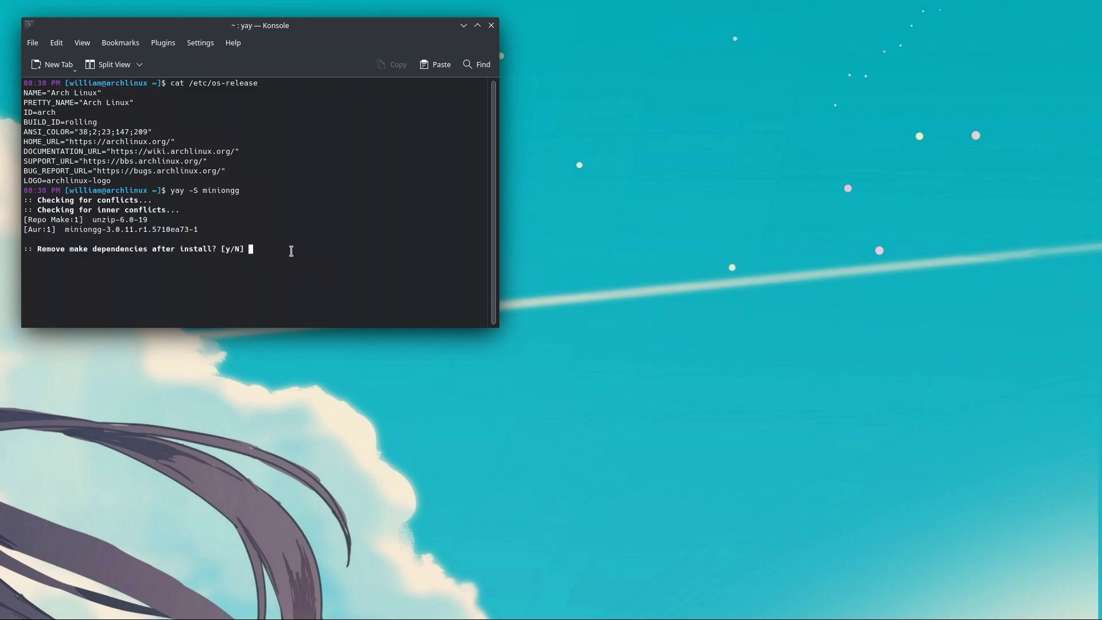
# Install miniongg with yay, removing make dependencies, skipping cleanBuild and diffs, entering the sudo password and accepting the installation; close the terminal
pyautogui.press('Return')
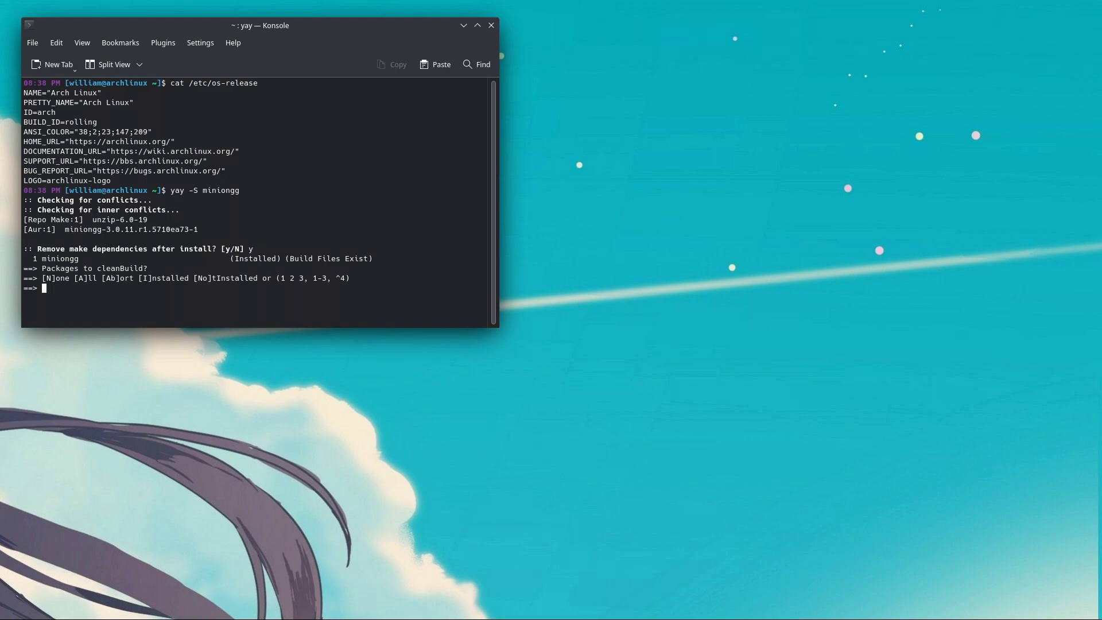
pyautogui.write('n')
pyautogui.press('Return')
pyautogui.write('n')
pyautogui.press('Return')
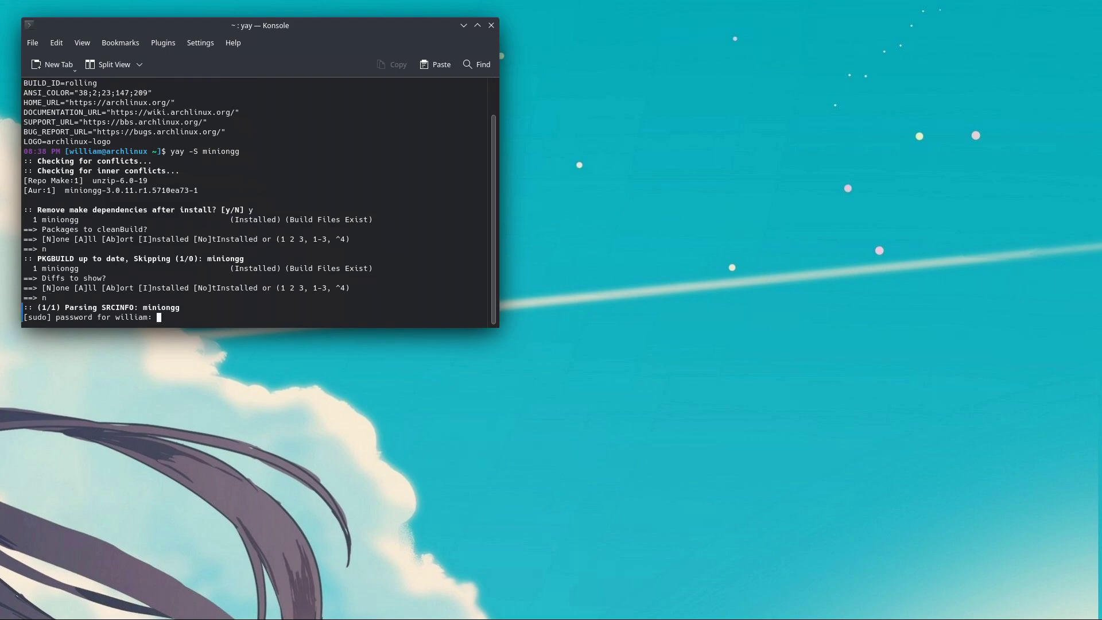
pyautogui.press('Return')
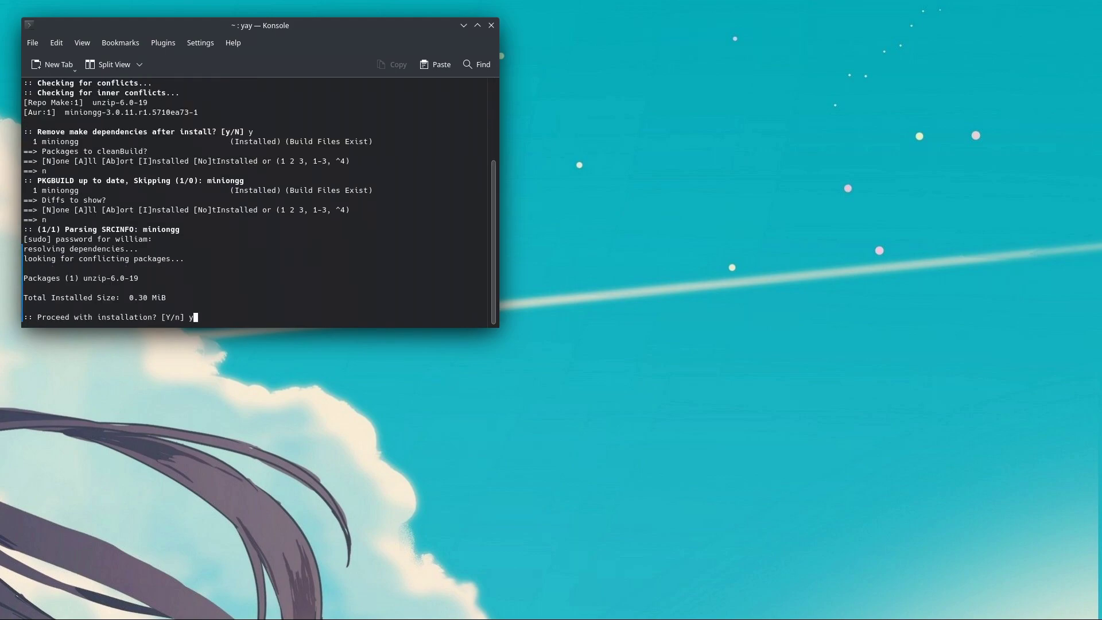
pyautogui.press('Return')
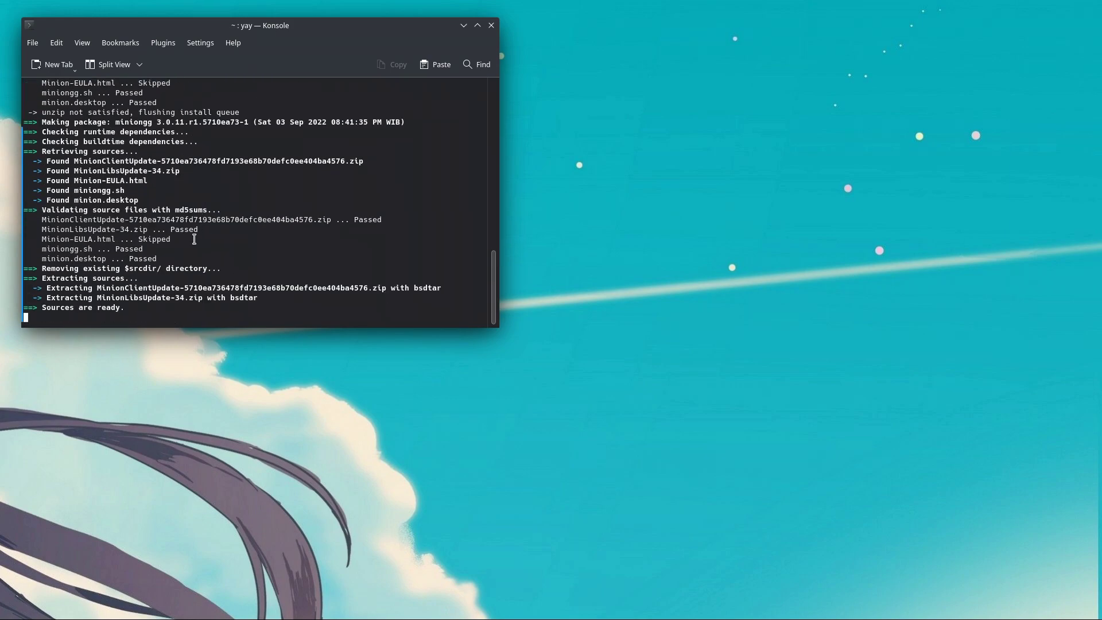
pyautogui.moveTo(149, 24); pyautogui.dragTo(173, 86)
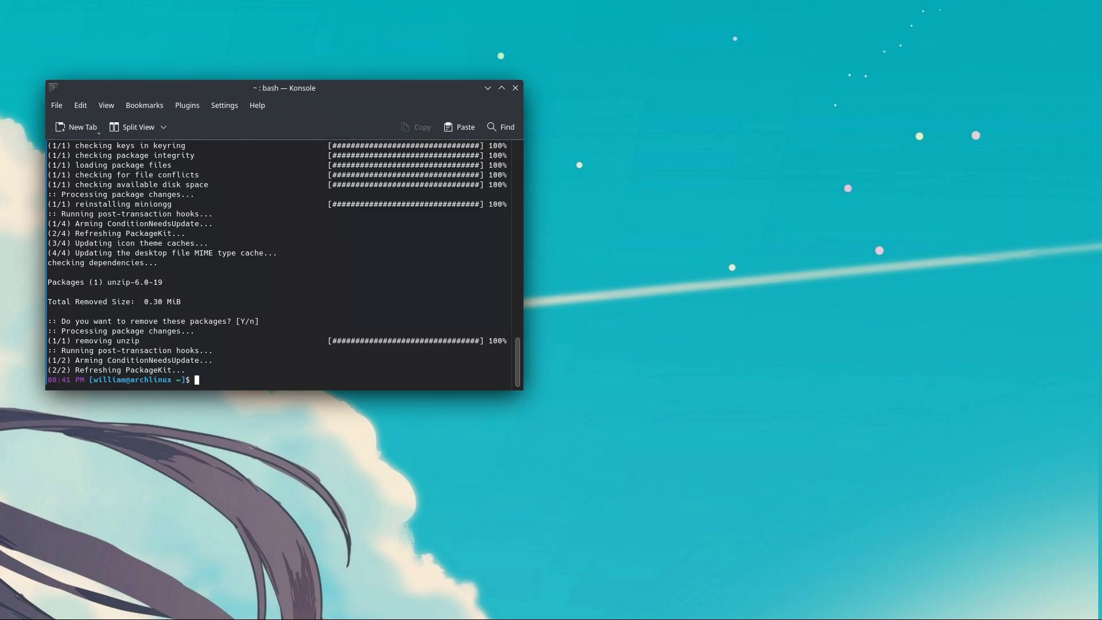
pyautogui.moveTo(261, 87); pyautogui.dragTo(216, 99)
pyautogui.hotkey('alt', 'F4')
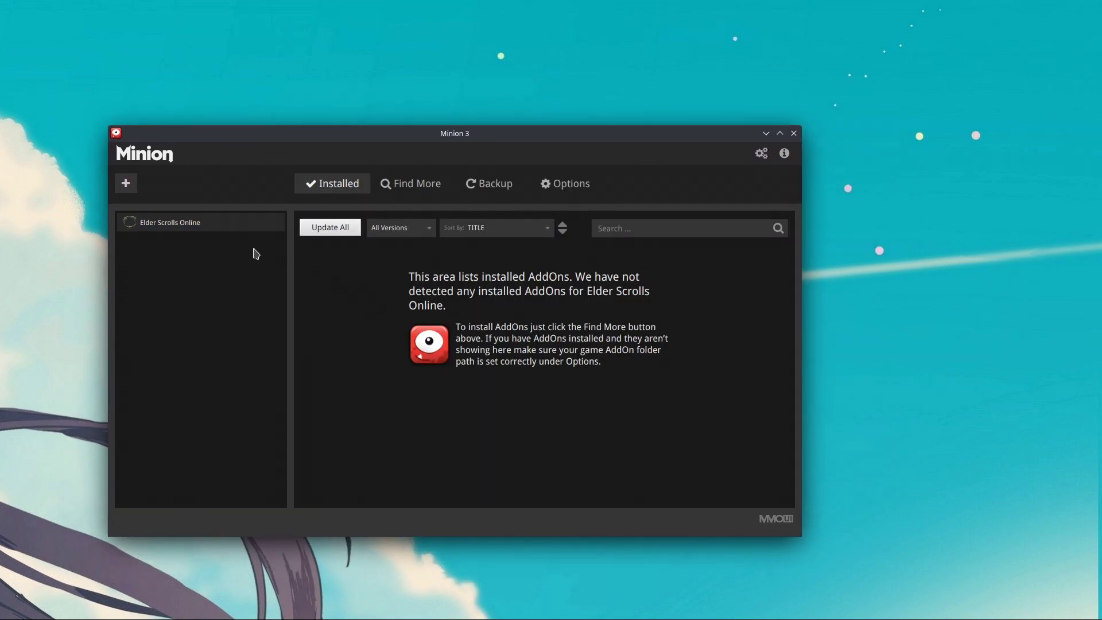
# Remove the existing Elder Scrolls Online entry from Minion and start adding Elder Scrolls Online as a game again
pyautogui.rightClick(199, 230)
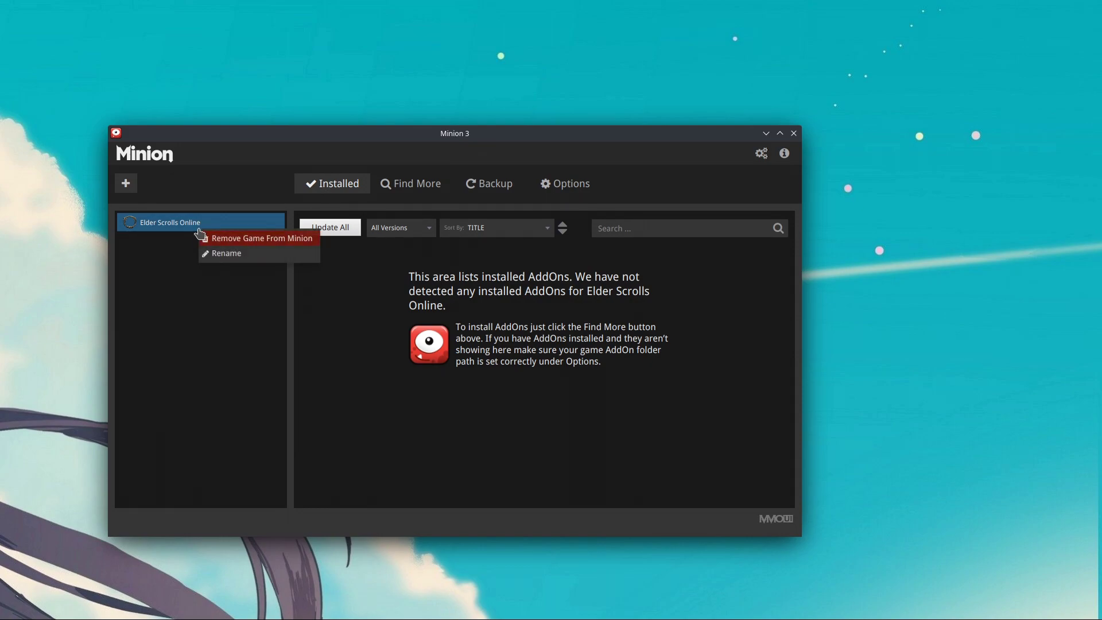
pyautogui.click(236, 240)
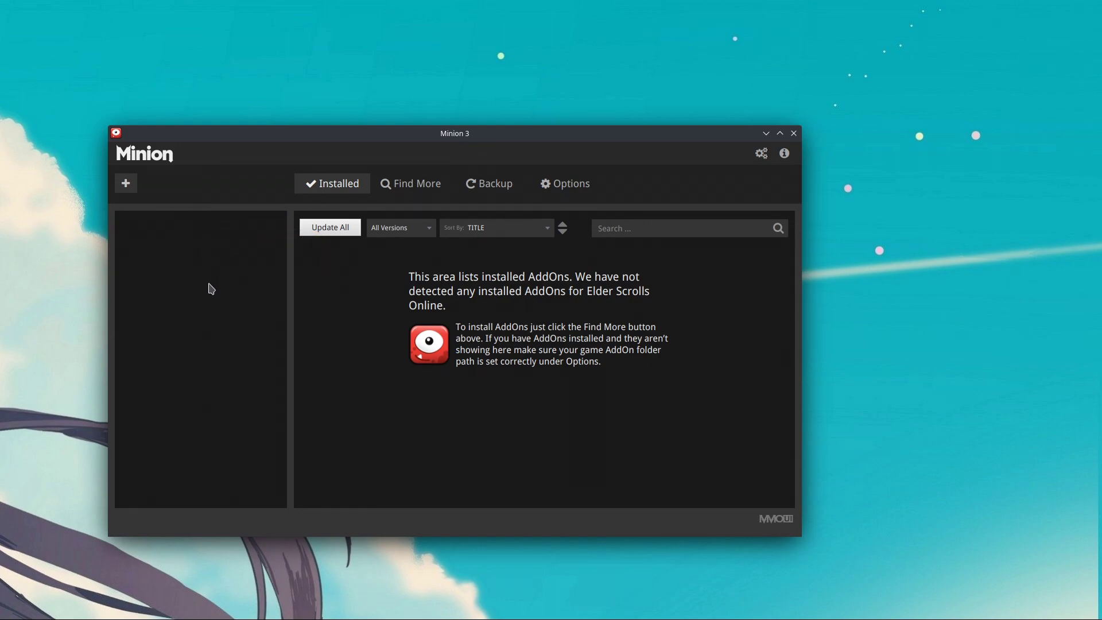
pyautogui.moveTo(196, 155)
pyautogui.mouseDown()
pyautogui.moveTo(178, 136)
pyautogui.moveTo(190, 147)
pyautogui.mouseUp()
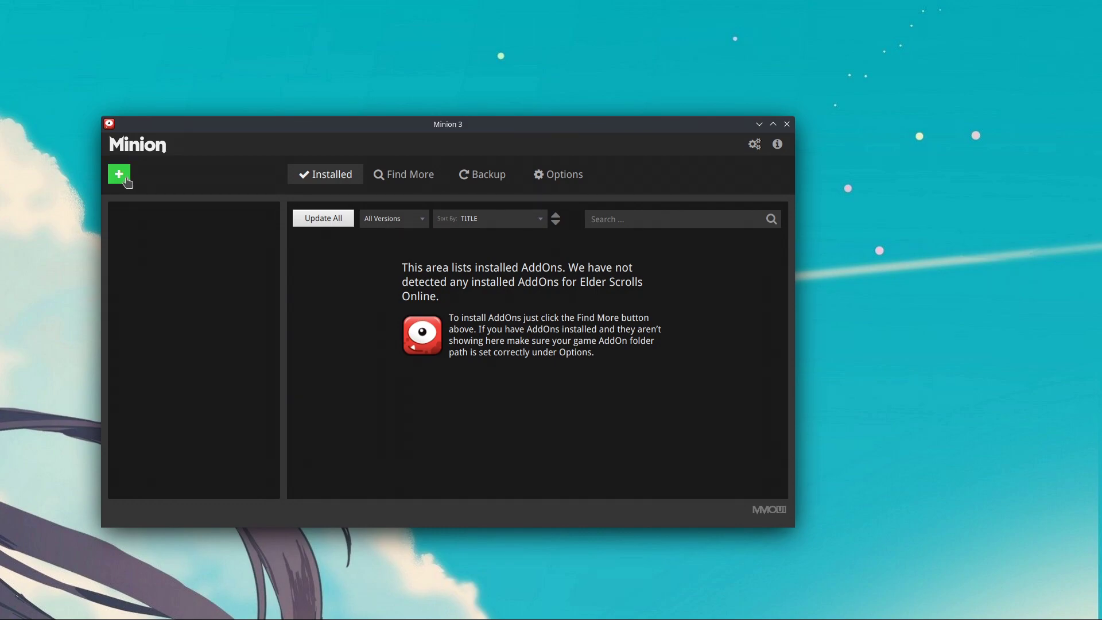
pyautogui.moveTo(146, 129); pyautogui.dragTo(142, 126)
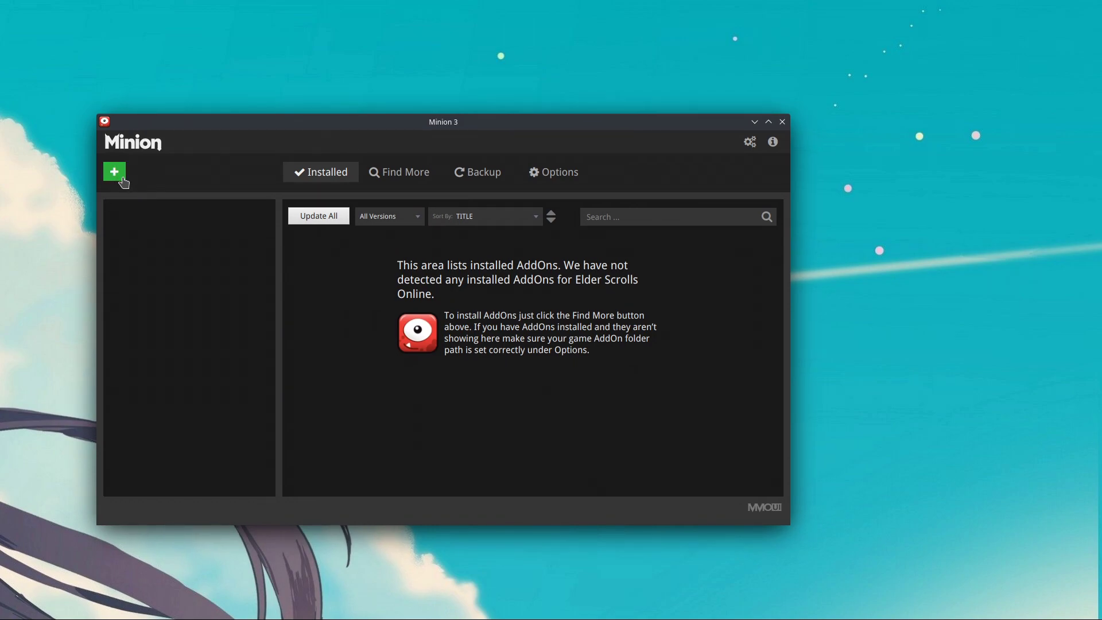
pyautogui.click(115, 172)
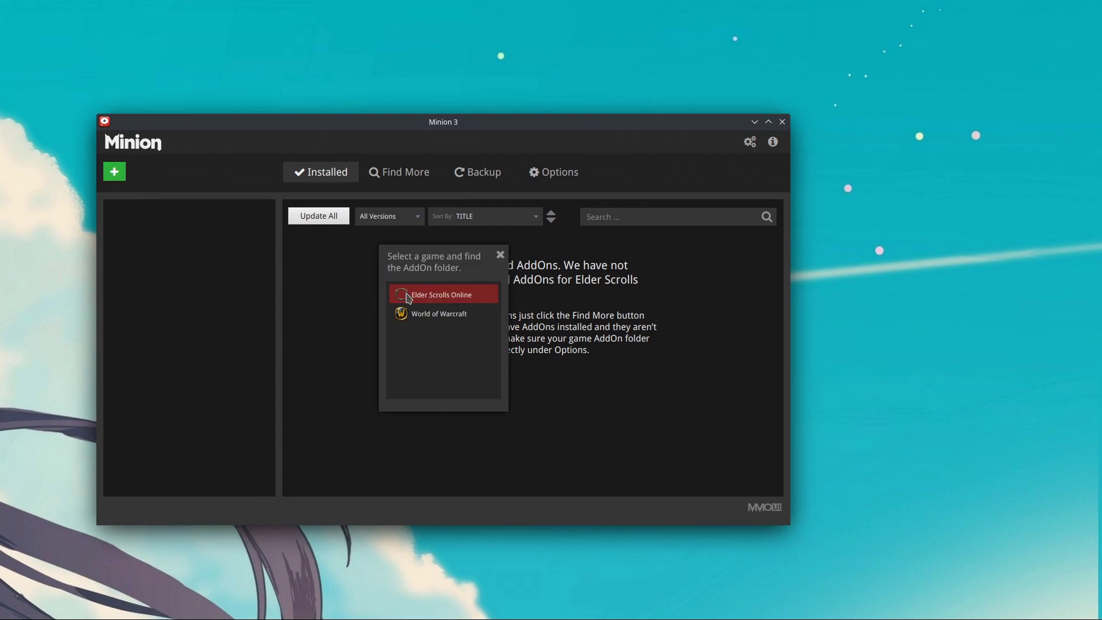
pyautogui.click(436, 296)
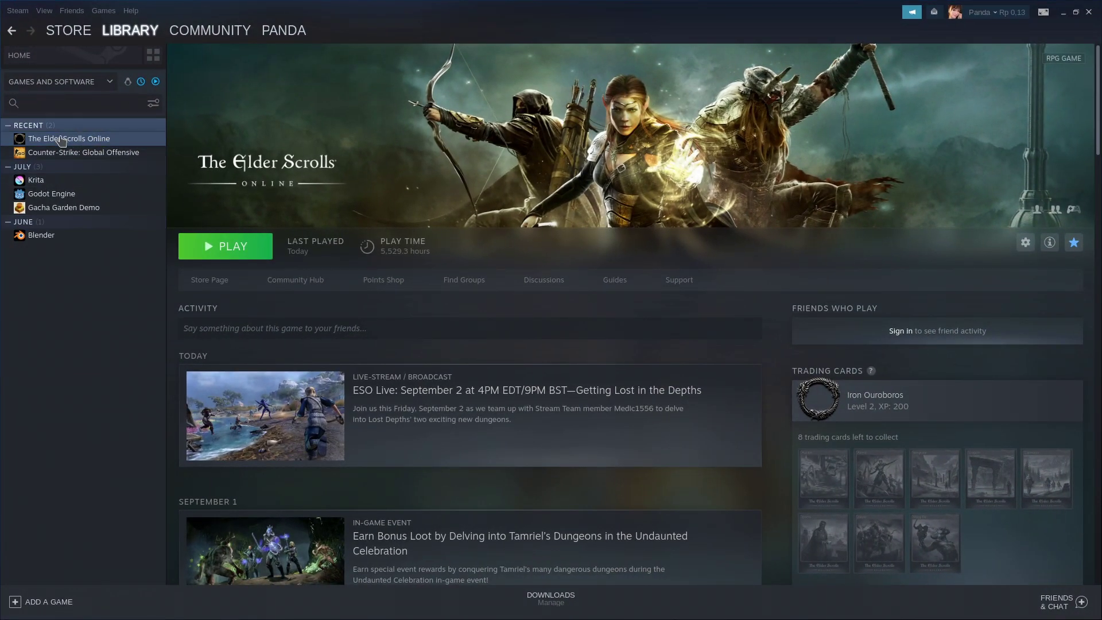
# Switch to the Steam library and browse the local files of The Elder Scrolls Online
pyautogui.rightClick(90, 140)
pyautogui.moveTo(147, 211)
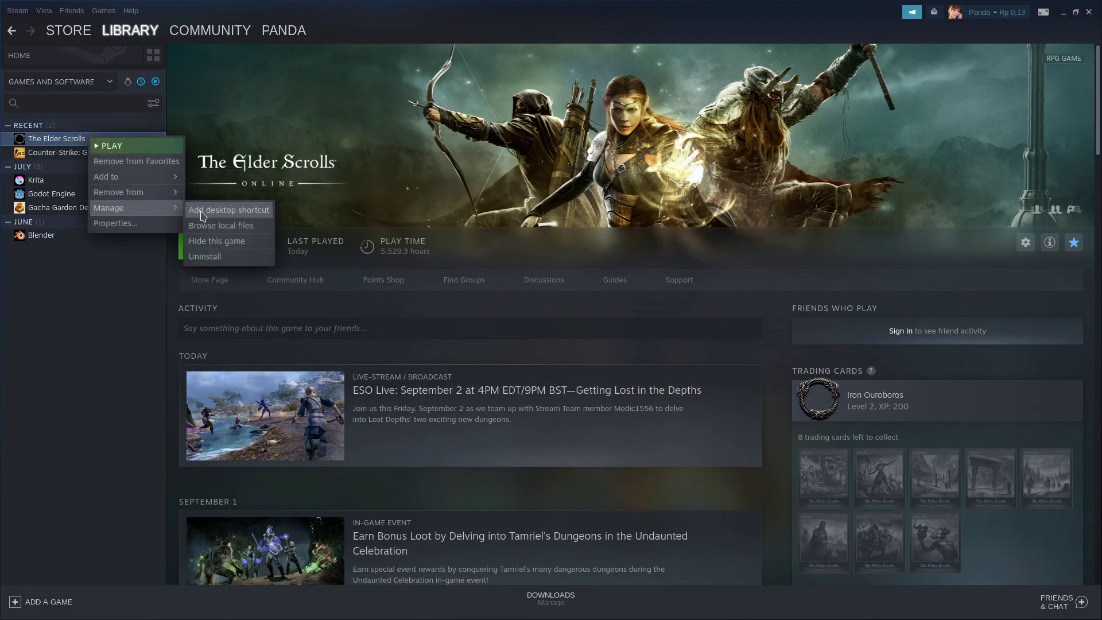
pyautogui.click(212, 230)
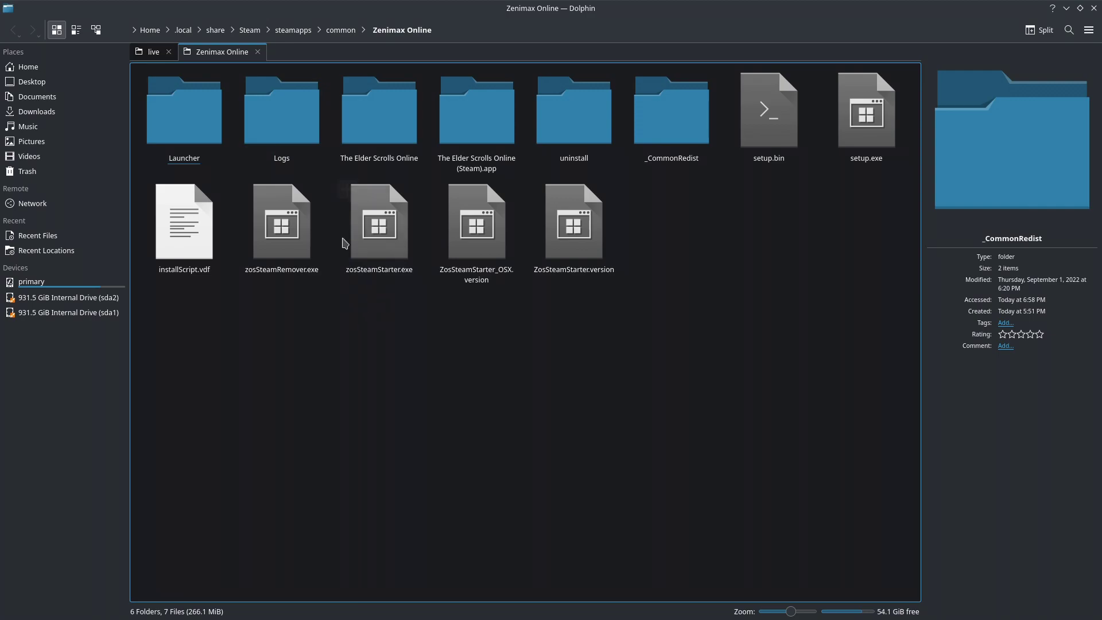
# Go up to the steamapps folder and open the 306130 folder inside compatdata
pyautogui.click(294, 30)
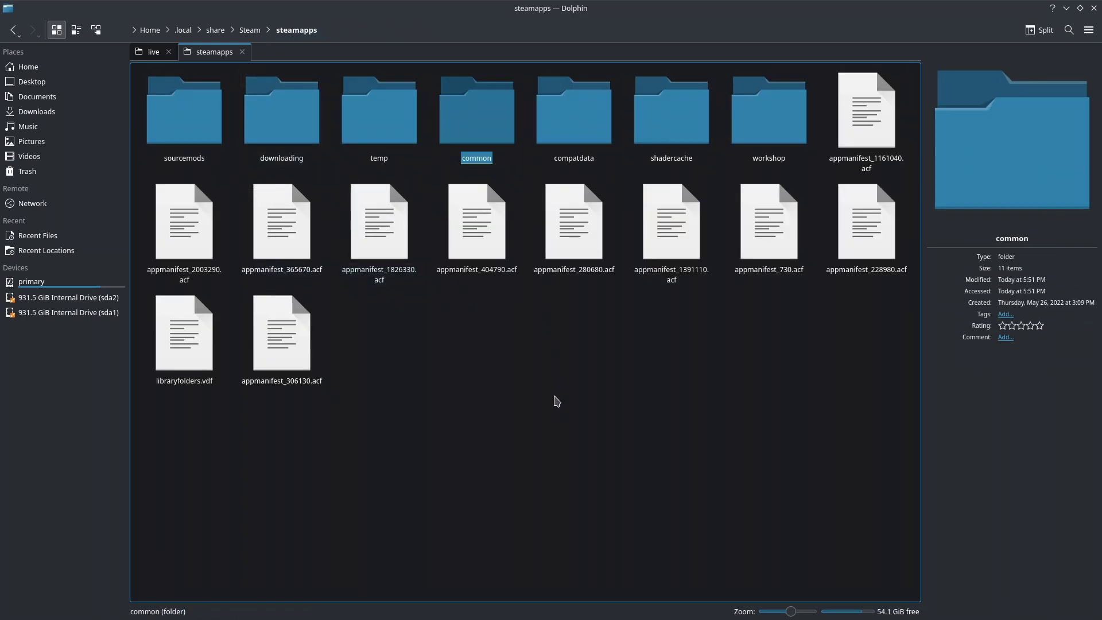
pyautogui.click(557, 400)
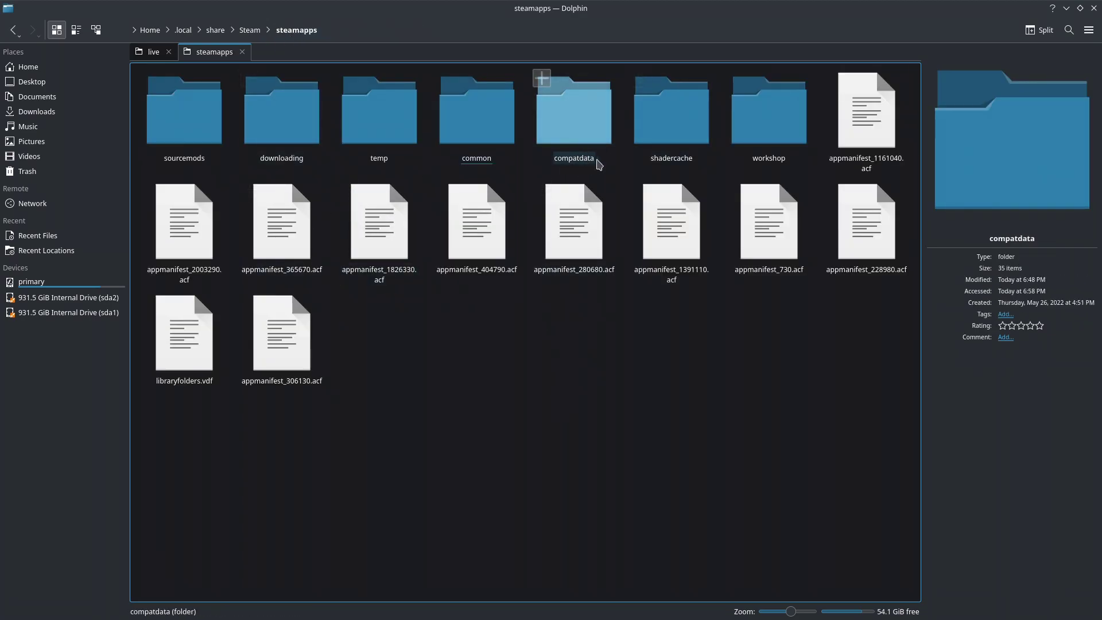
pyautogui.click(560, 142)
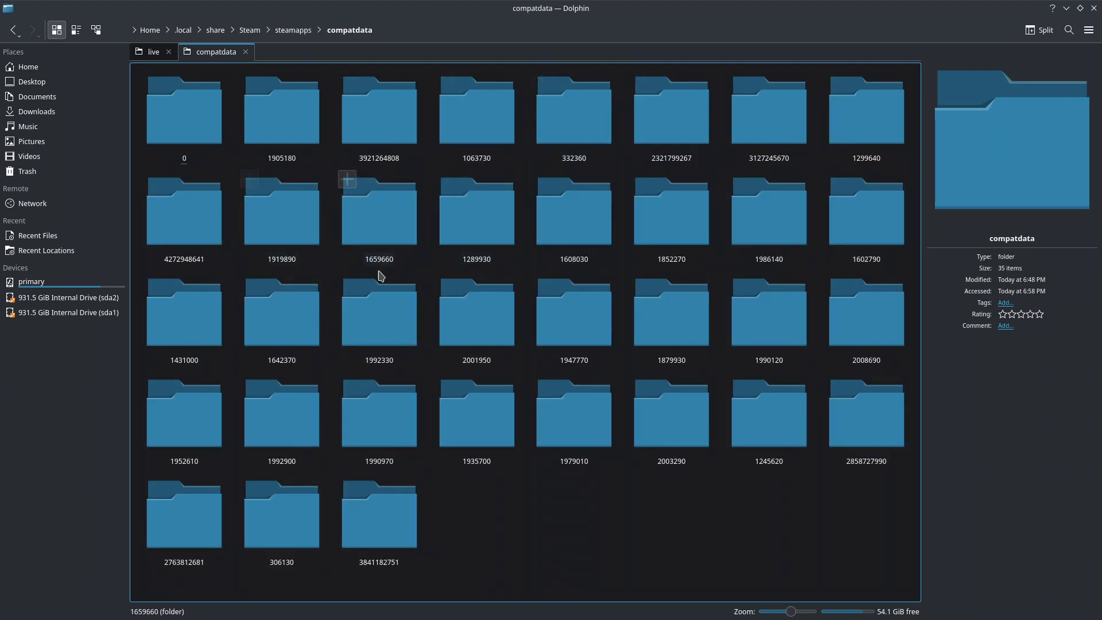
pyautogui.click(250, 482)
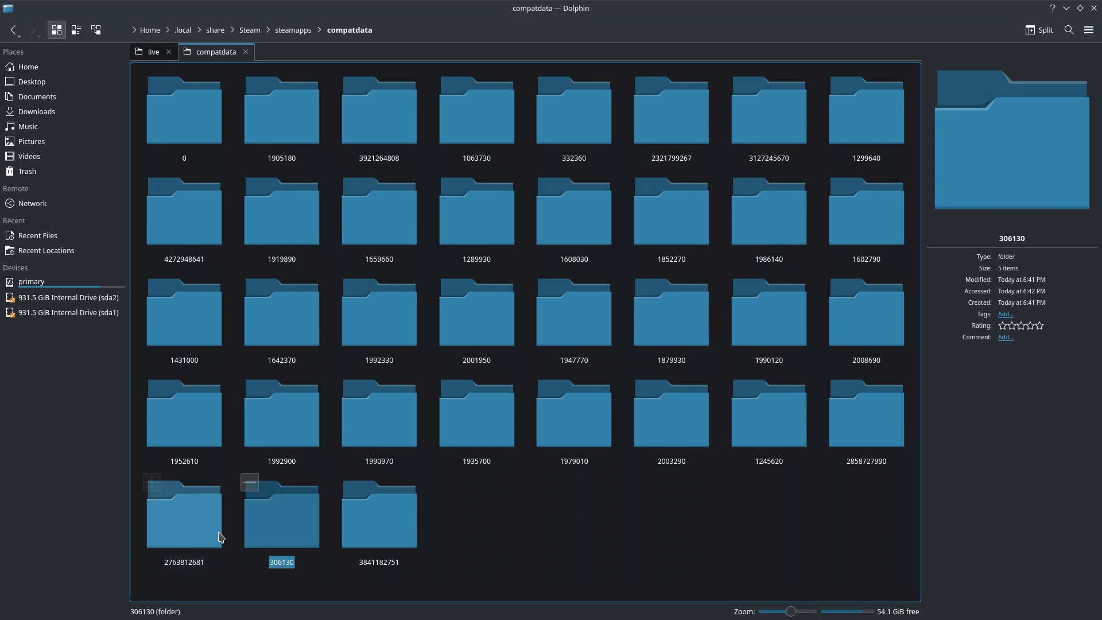
pyautogui.click(289, 534)
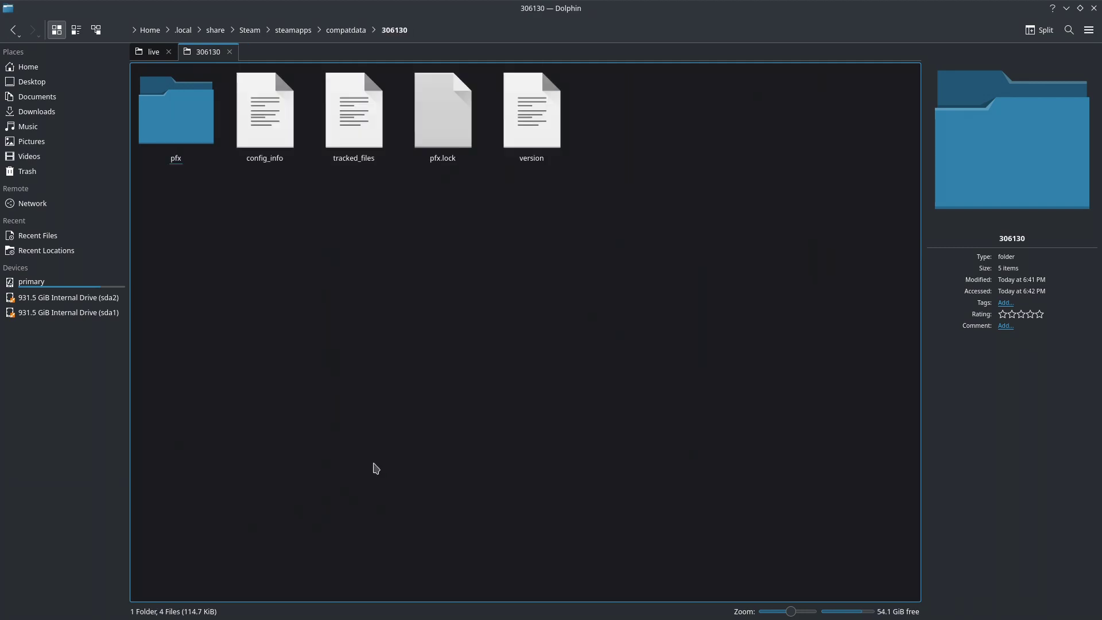
# Open pfx/drive_c/users/steamuser/My Documents/Elder Scrolls Online/live inside the 306130 folder
pyautogui.click(168, 138)
pyautogui.click(179, 141)
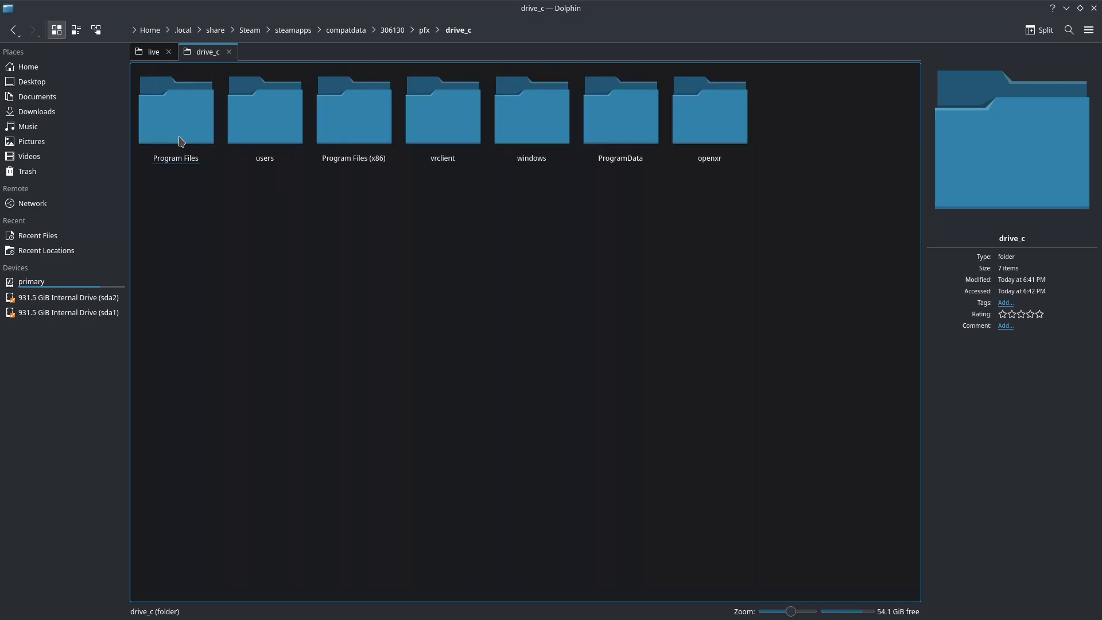
pyautogui.click(268, 116)
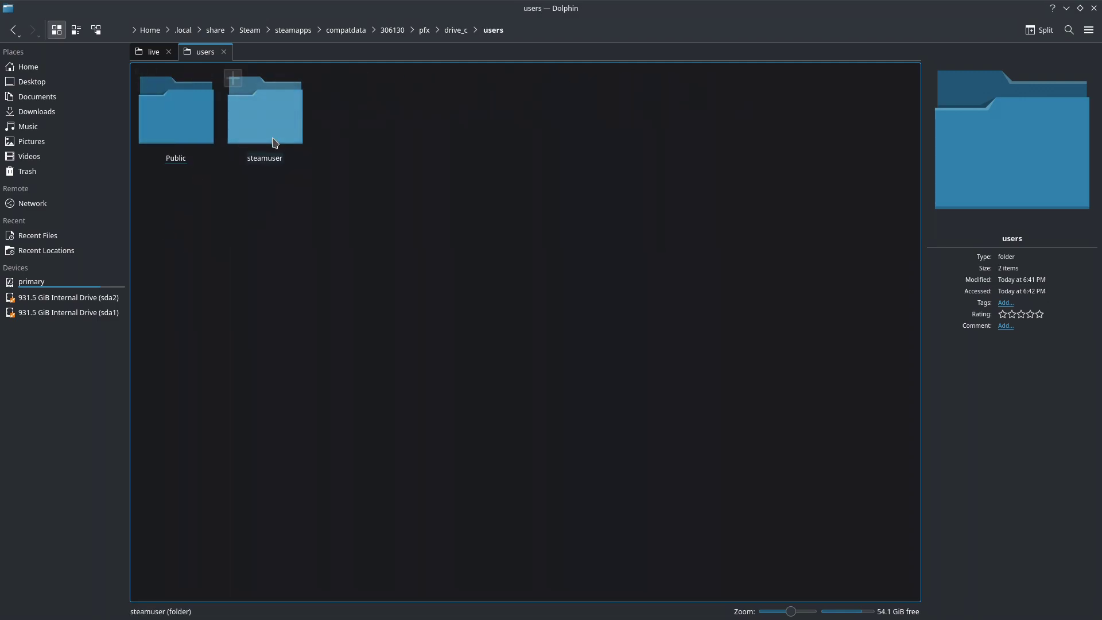
pyautogui.click(271, 115)
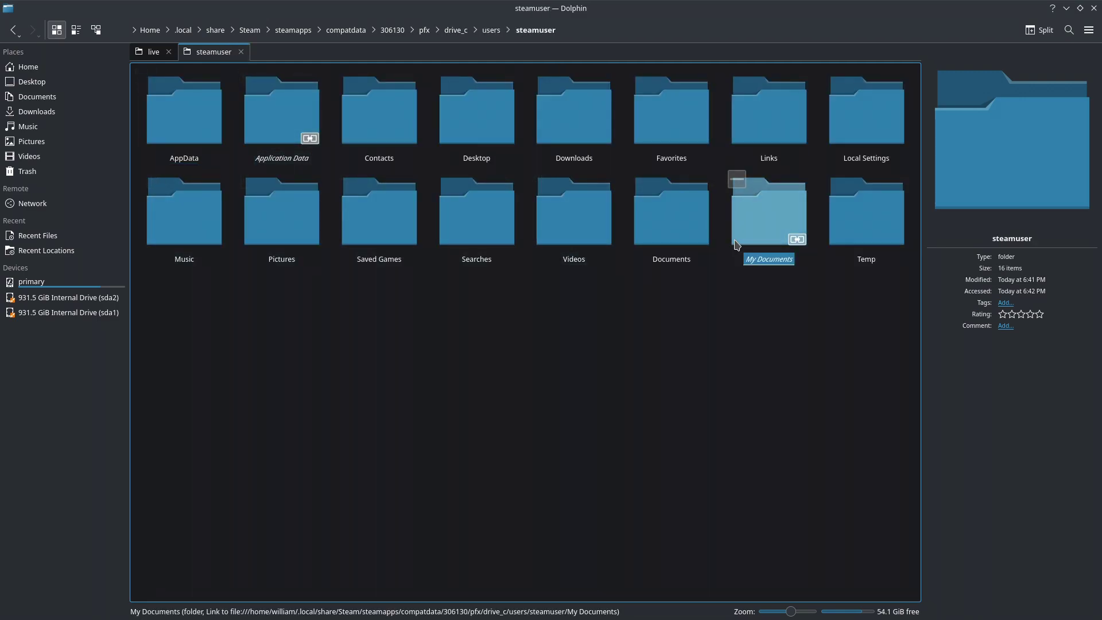
pyautogui.click(770, 215)
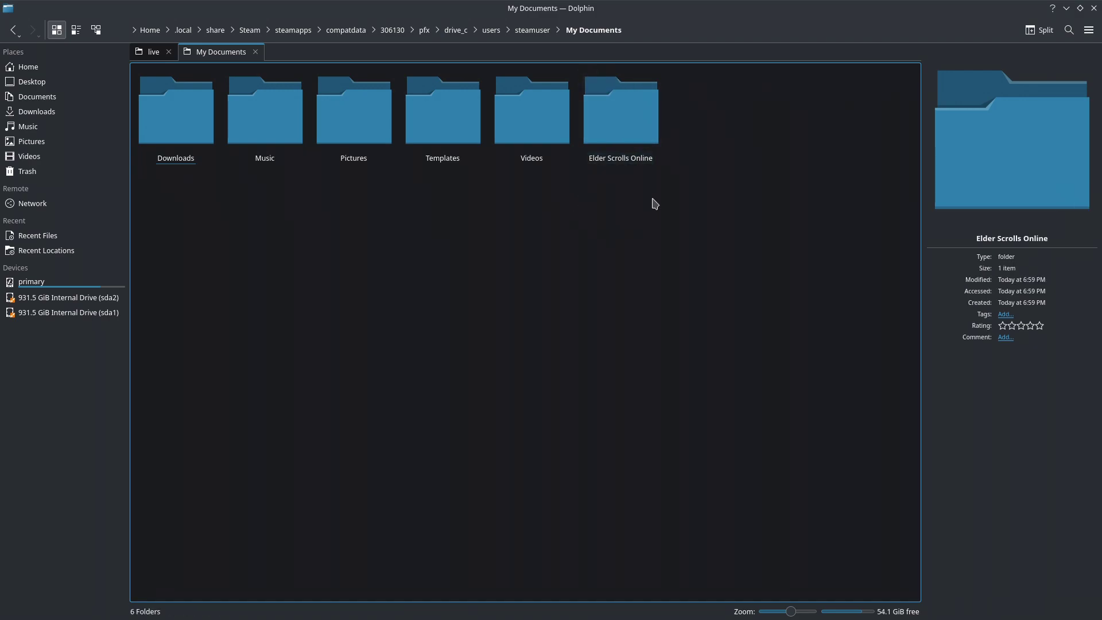
pyautogui.click(617, 126)
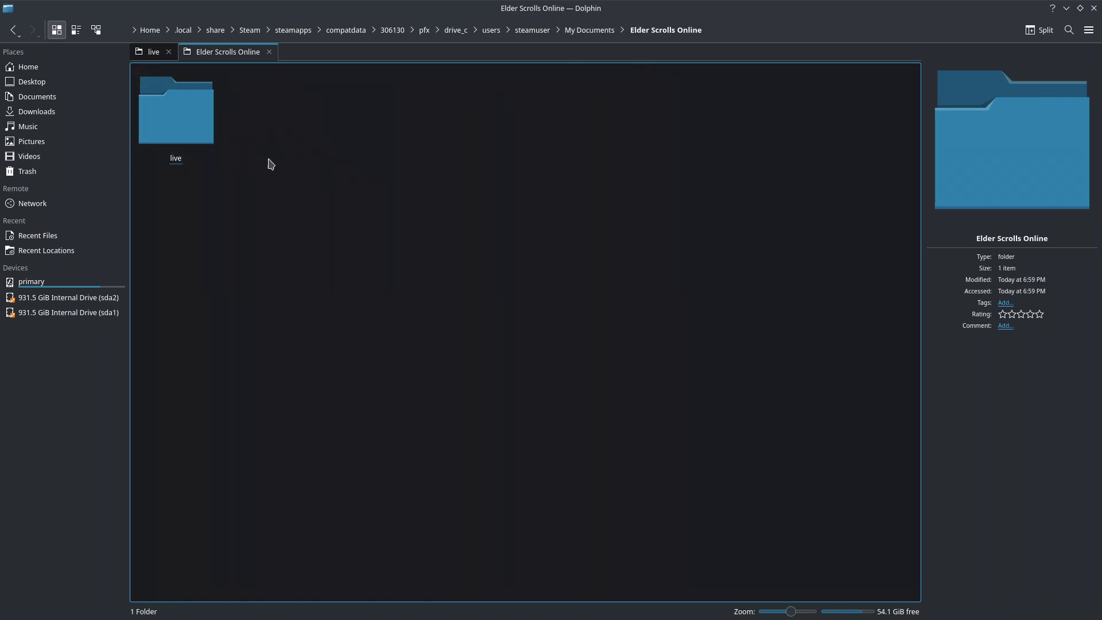
pyautogui.click(205, 123)
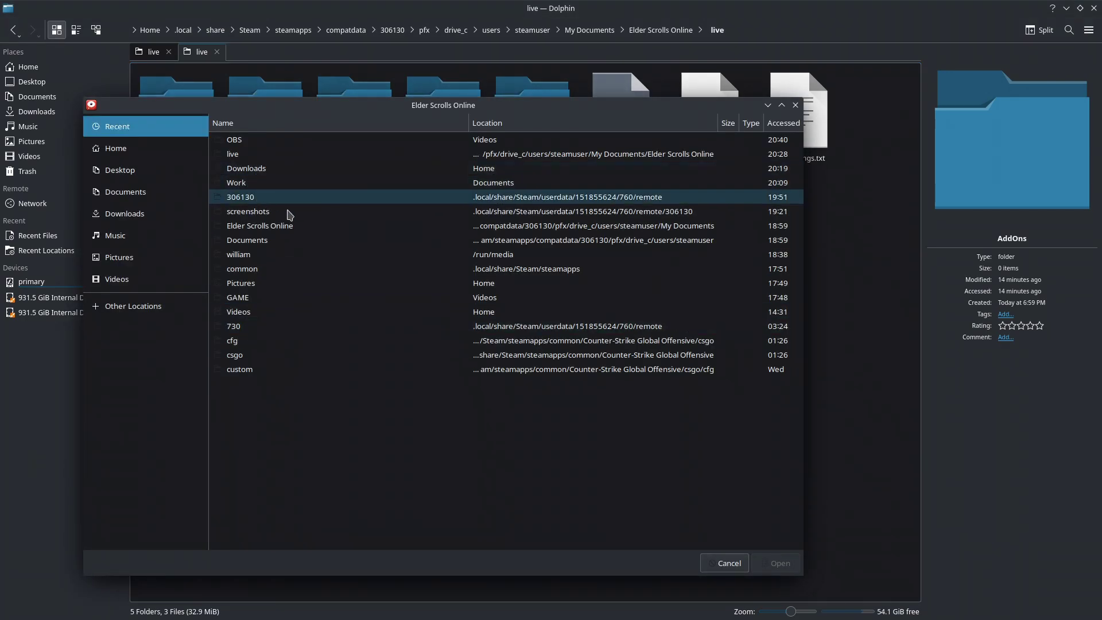
# In Minion's folder chooser for Elder Scrolls Online, navigate to the compatdata folder under steamapps
pyautogui.doubleClick(274, 227)
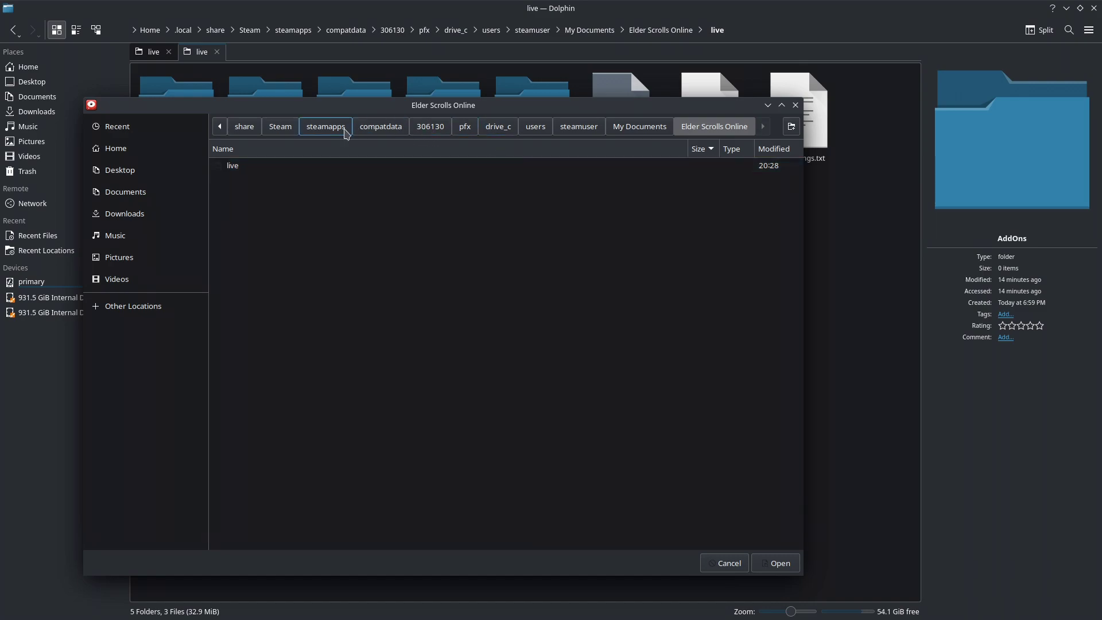
pyautogui.click(325, 127)
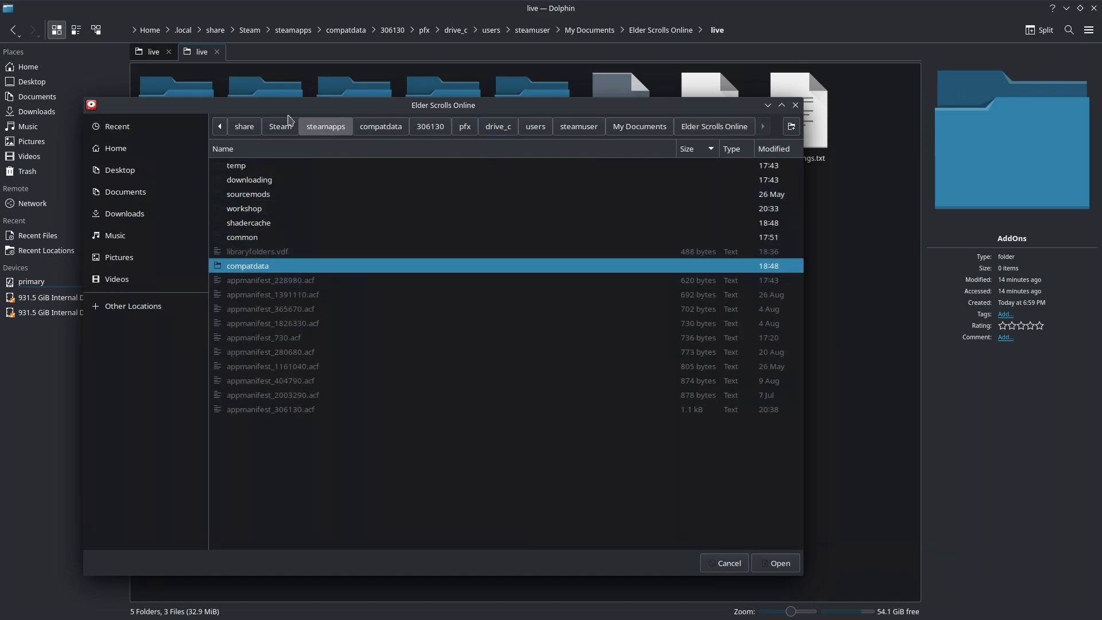
pyautogui.click(289, 121)
pyautogui.doubleClick(241, 351)
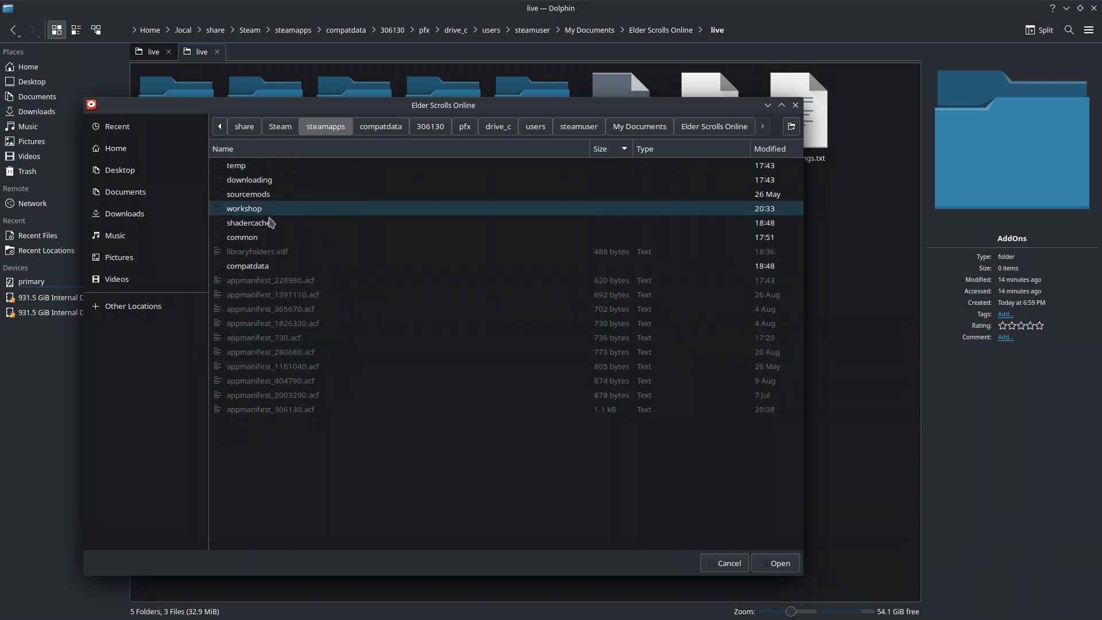
pyautogui.doubleClick(243, 268)
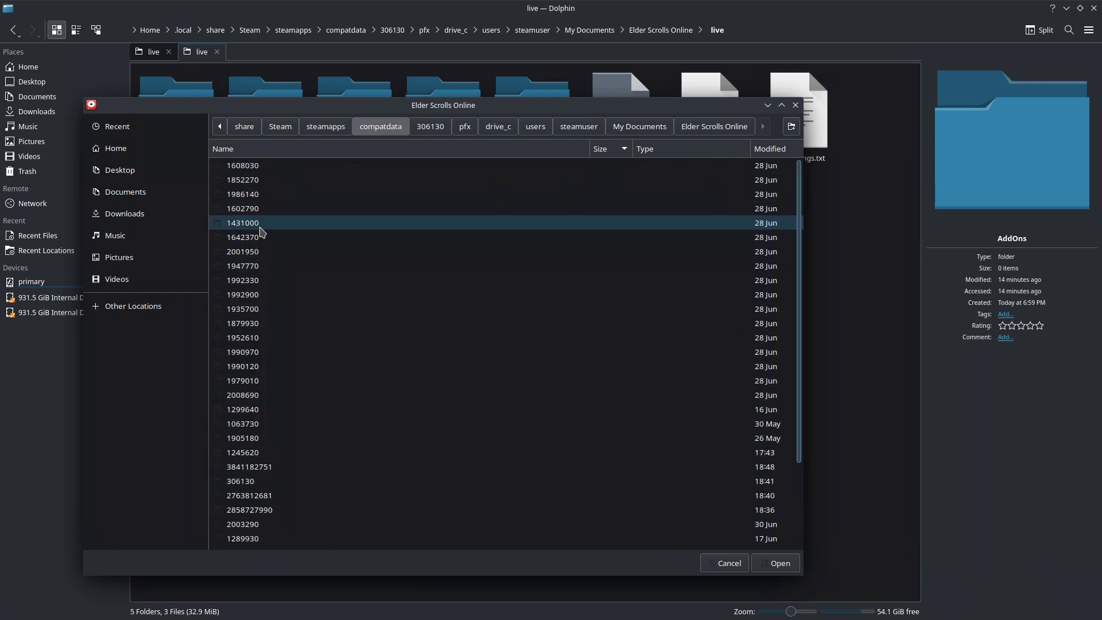
# Open the 306130 folder and go down through pfx and drive_c to users in the Elder Scrolls Online folder chooser
pyautogui.scroll(-1, 246, 287)
pyautogui.click(227, 372)
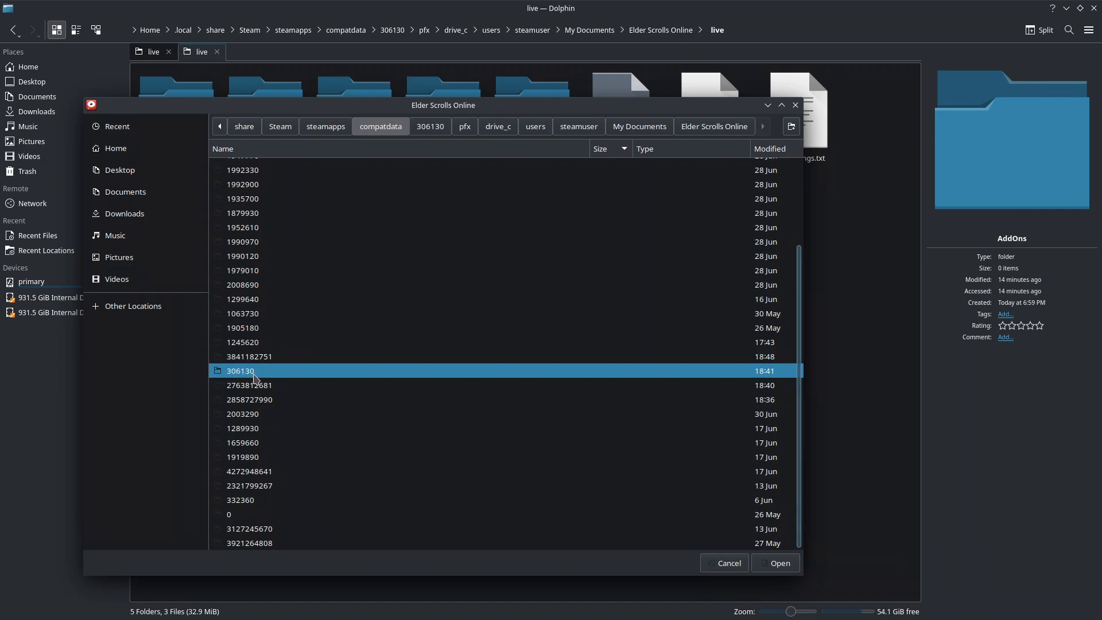
pyautogui.doubleClick(255, 373)
pyautogui.click(240, 198)
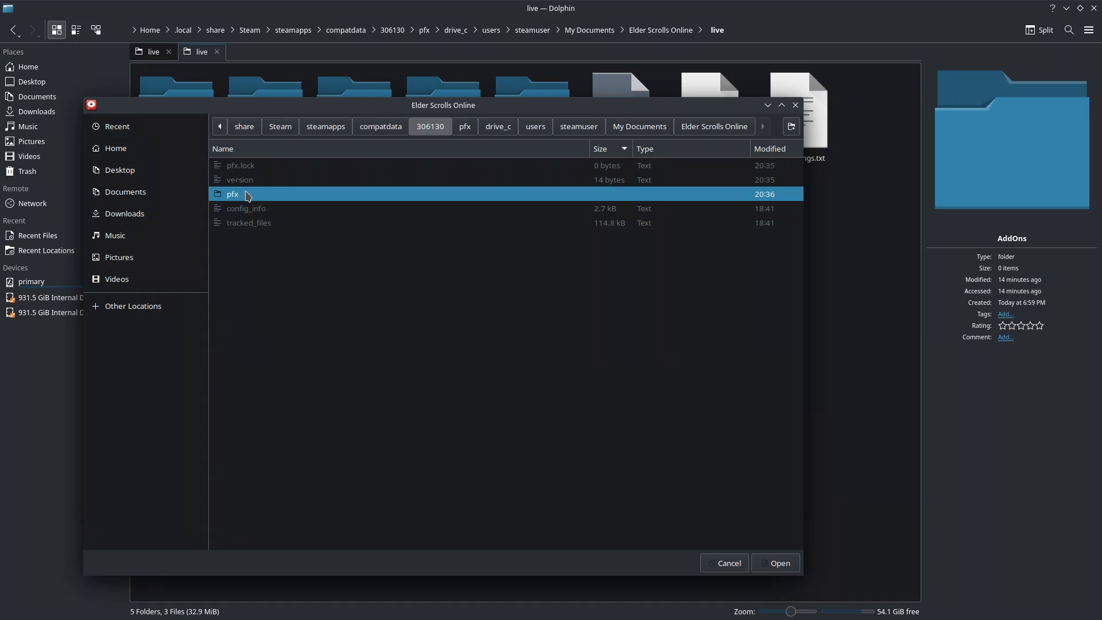
pyautogui.doubleClick(247, 198)
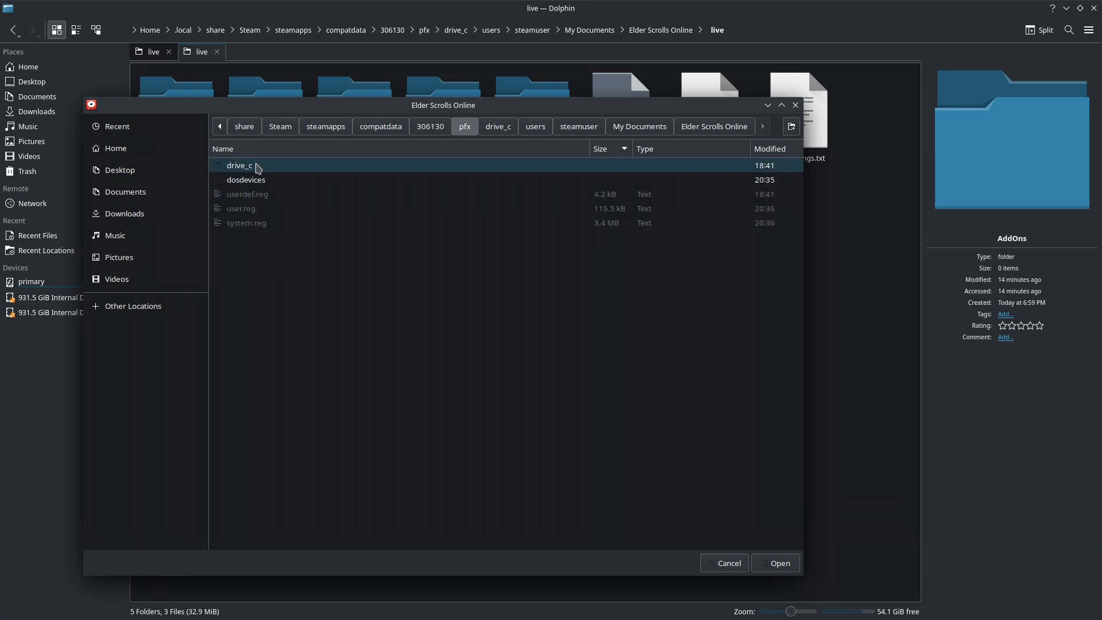
pyautogui.doubleClick(253, 166)
pyautogui.doubleClick(245, 183)
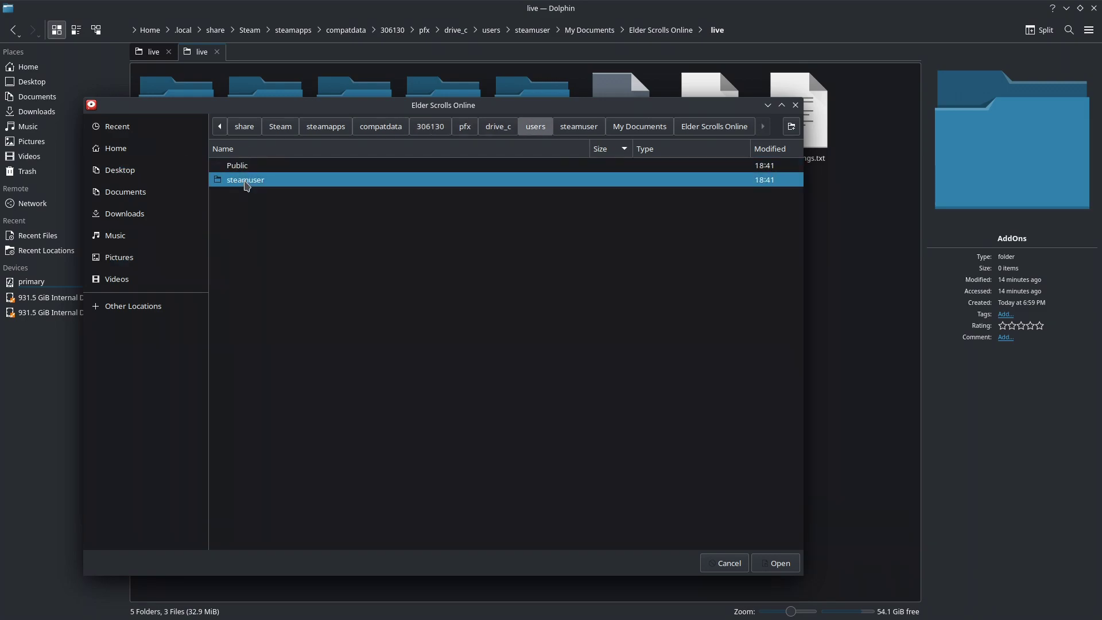
# Go on to steamuser/My Documents/Elder Scrolls Online/live and choose live as the Elder Scrolls Online folder
pyautogui.doubleClick(234, 180)
pyautogui.doubleClick(246, 358)
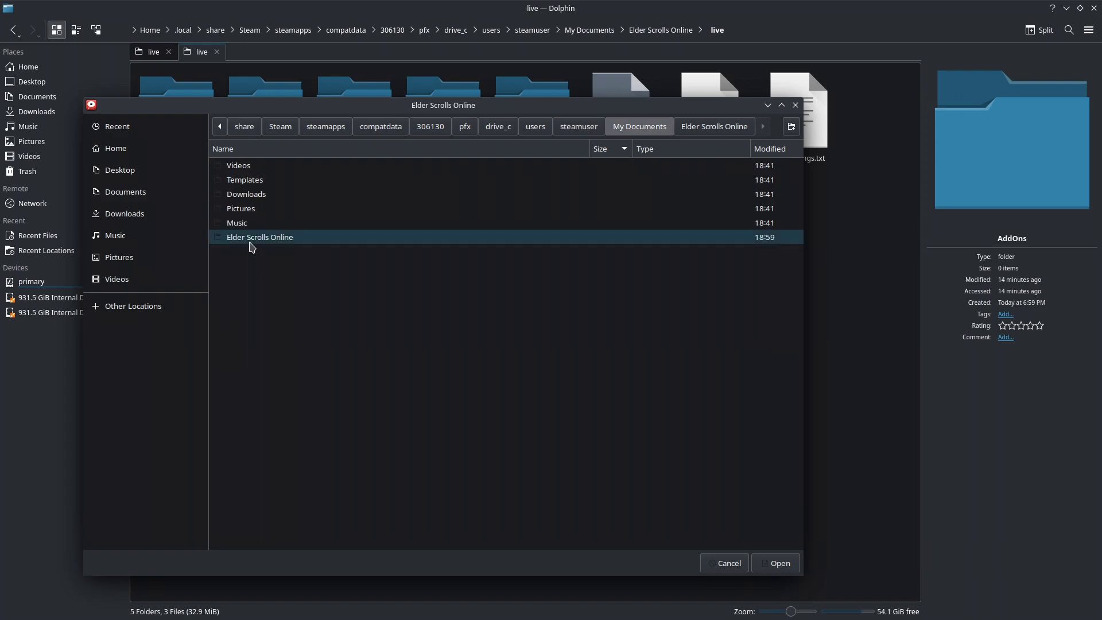
pyautogui.doubleClick(247, 238)
pyautogui.click(257, 166)
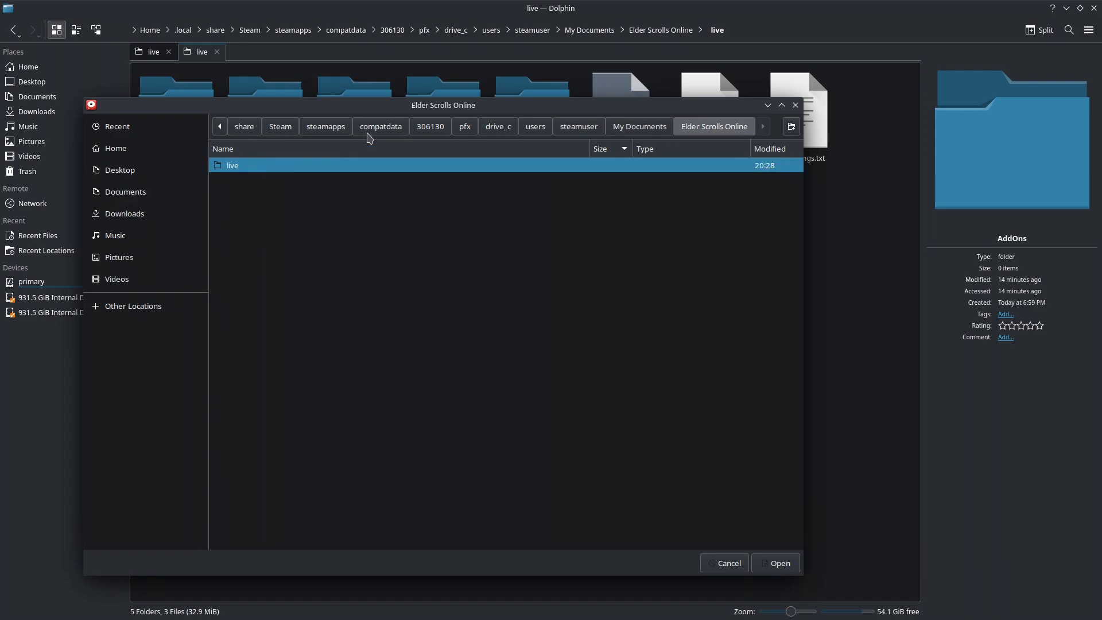
pyautogui.doubleClick(253, 169)
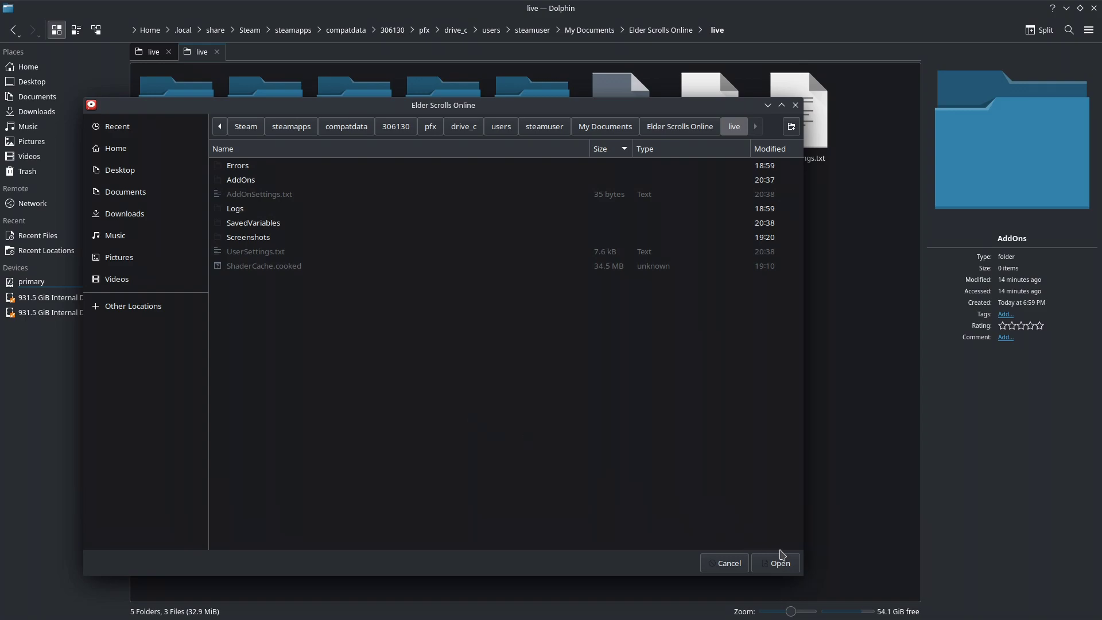
pyautogui.click(779, 562)
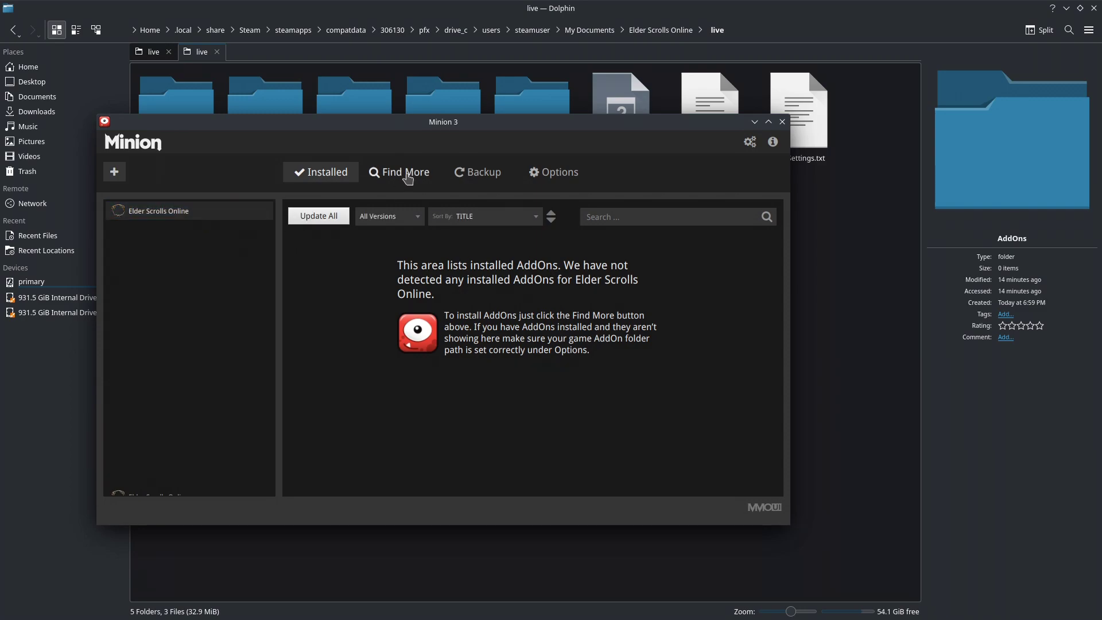
# Find and install the SkyShards addon for Elder Scrolls Online, and view the list of installed addons
pyautogui.click(399, 172)
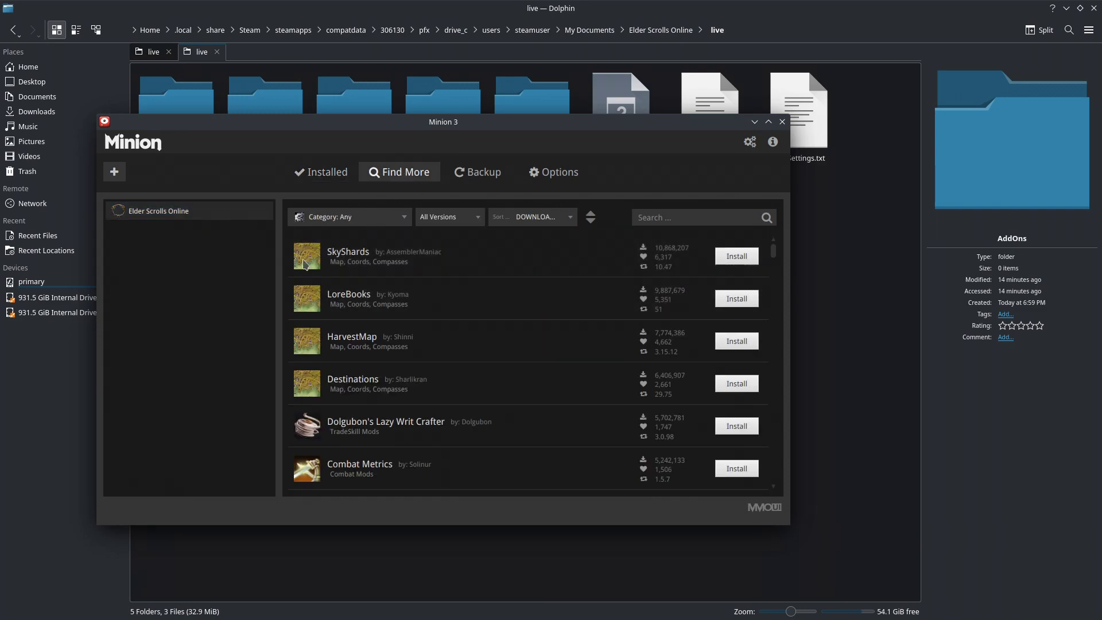
pyautogui.click(737, 256)
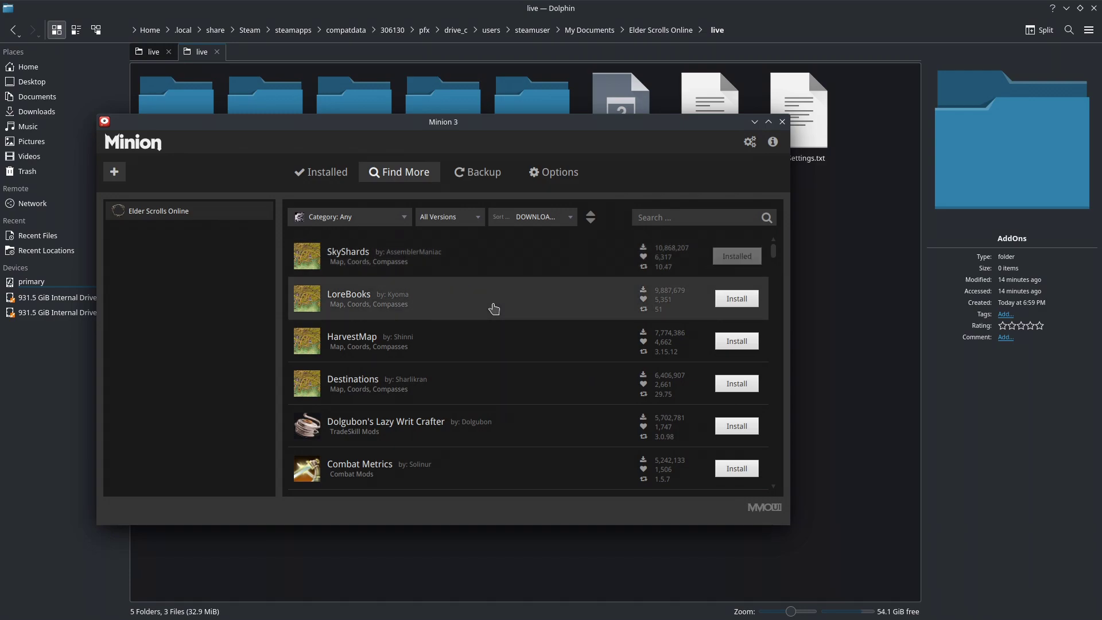
pyautogui.click(312, 176)
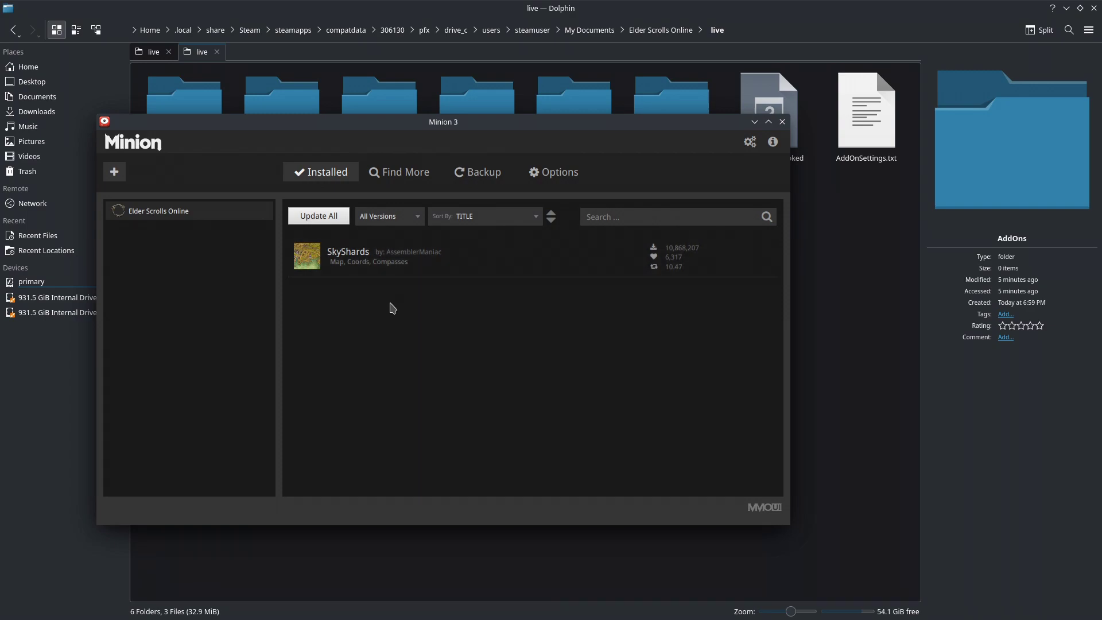
# Switch to Dolphin and check where the SkyShards folder was placed inside the live folder
pyautogui.click(801, 313)
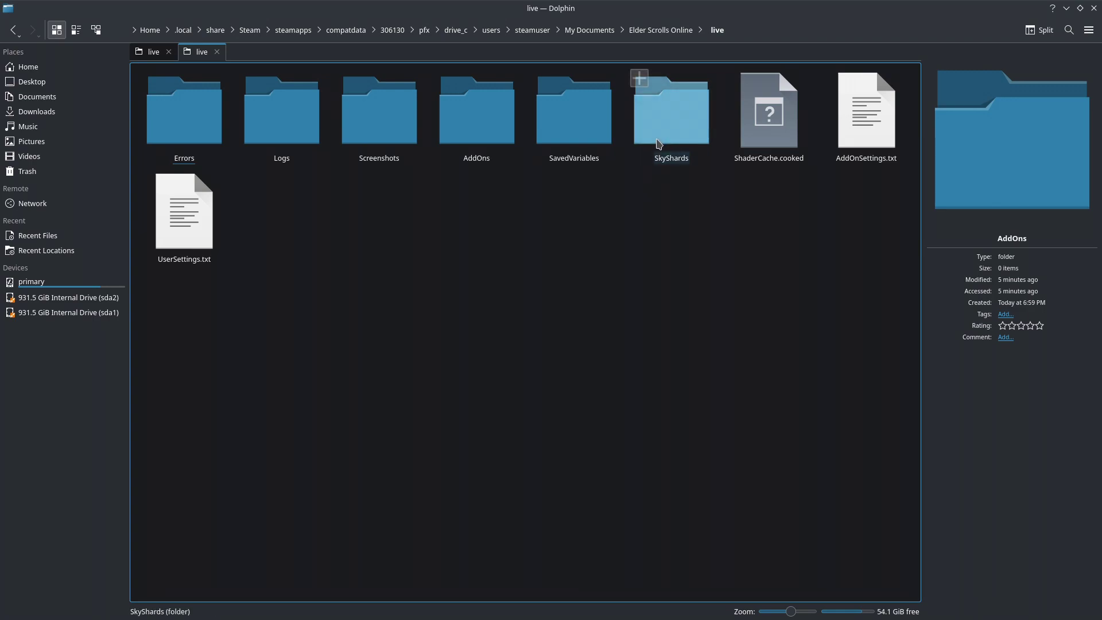
pyautogui.click(629, 158)
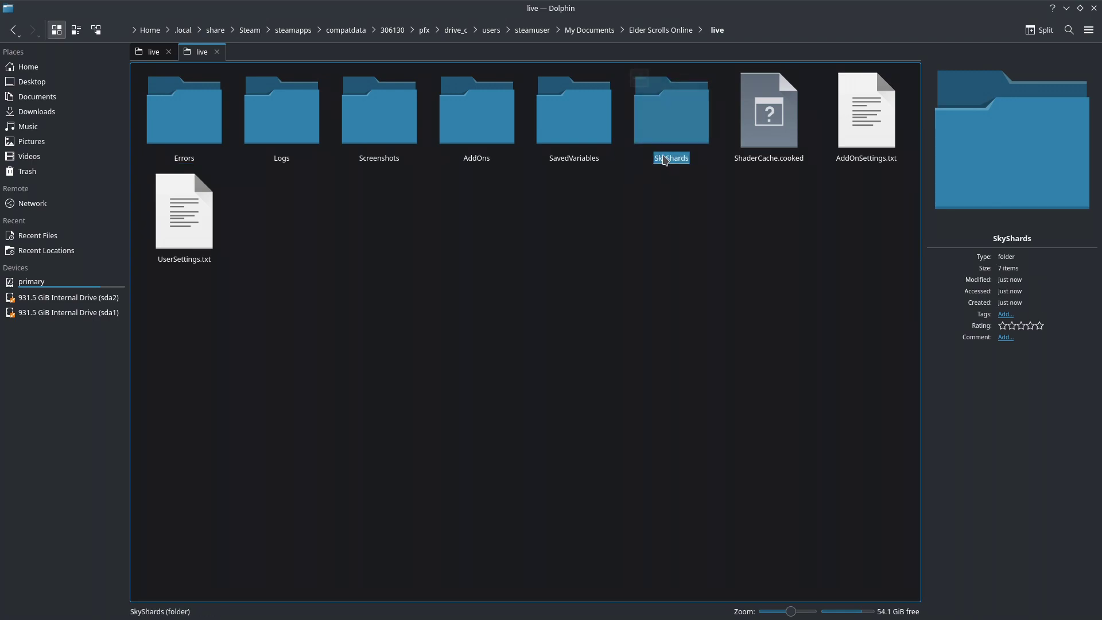
pyautogui.moveTo(663, 135); pyautogui.dragTo(655, 169)
pyautogui.click(679, 163)
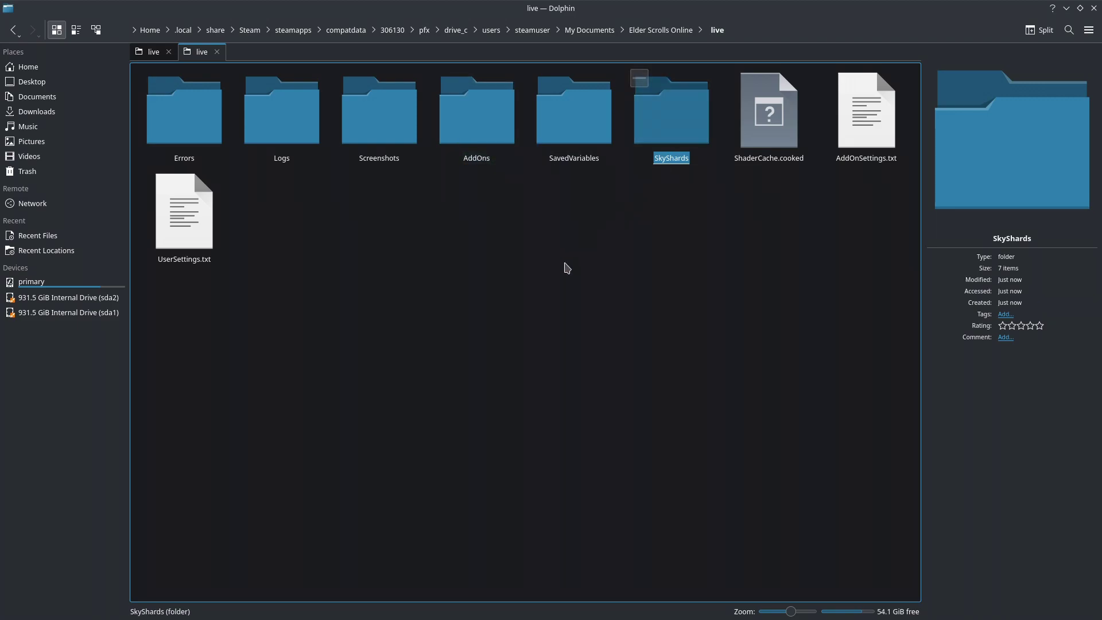
# Switch back to Minion and delete the SkyShards addon without deleting its saved variables
pyautogui.click(606, 291)
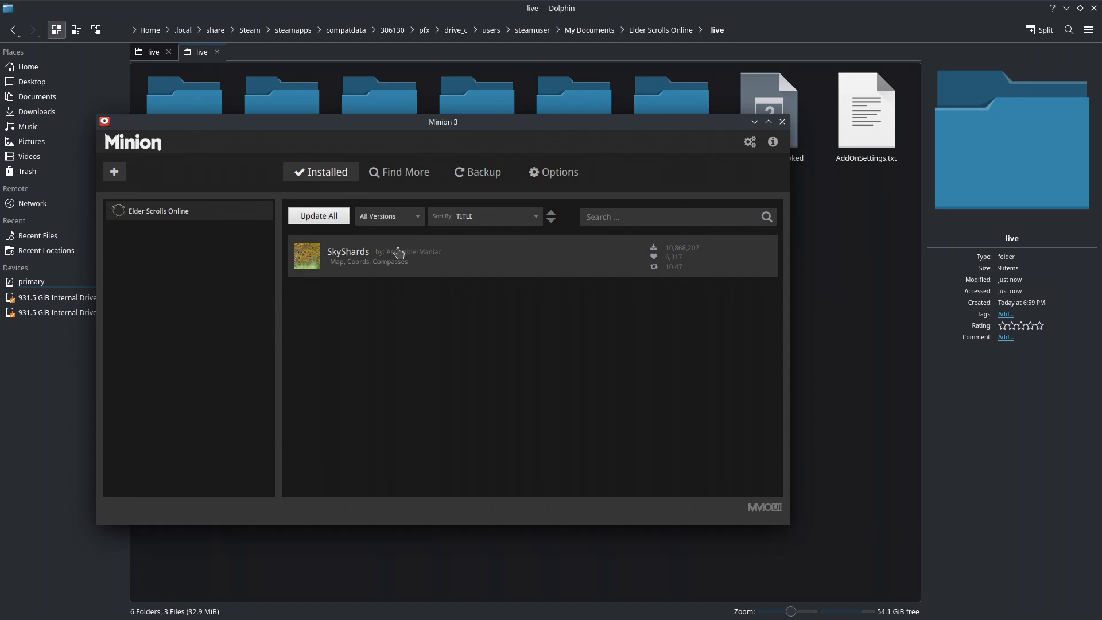
pyautogui.rightClick(437, 269)
pyautogui.click(493, 281)
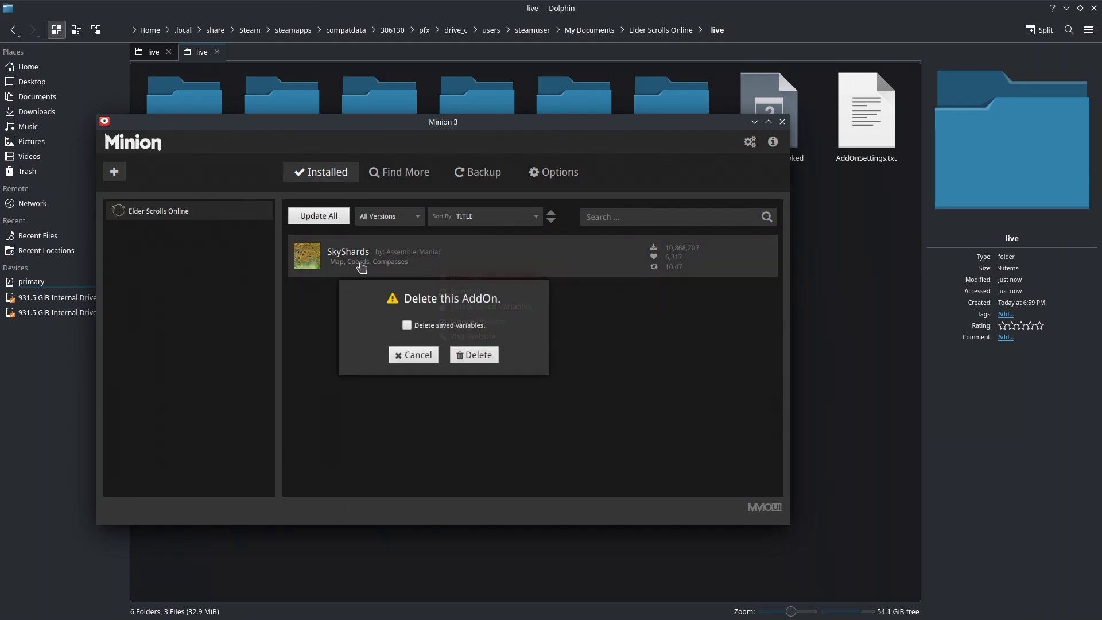
pyautogui.click(481, 353)
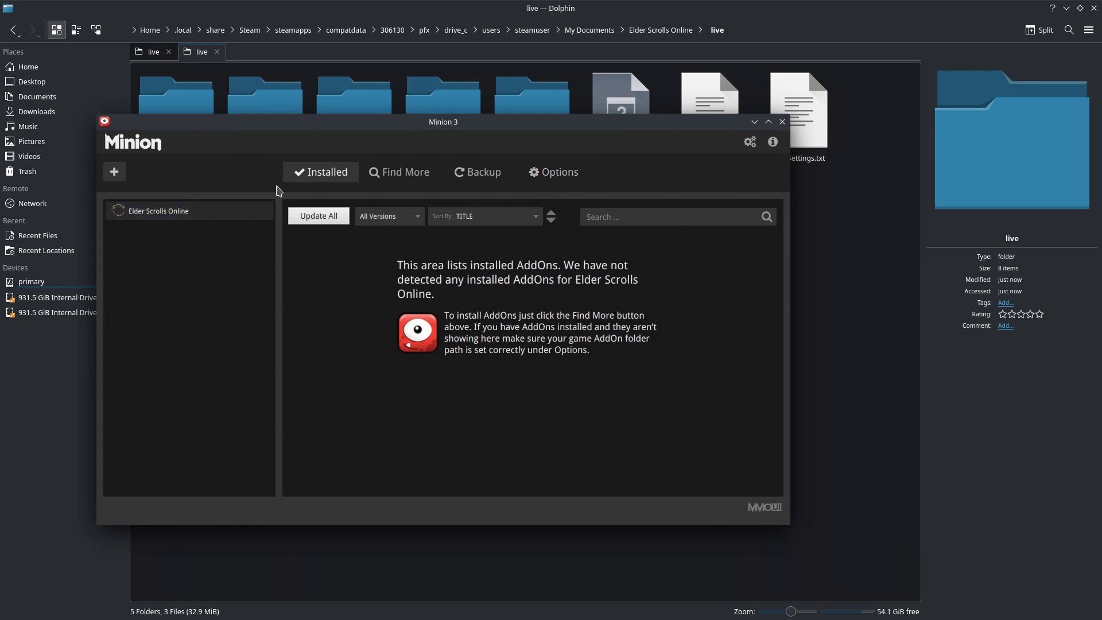
# Start changing the game AddOn folder path for Elder Scrolls Online and browse to steamapps/compatdata/306130
pyautogui.click(560, 172)
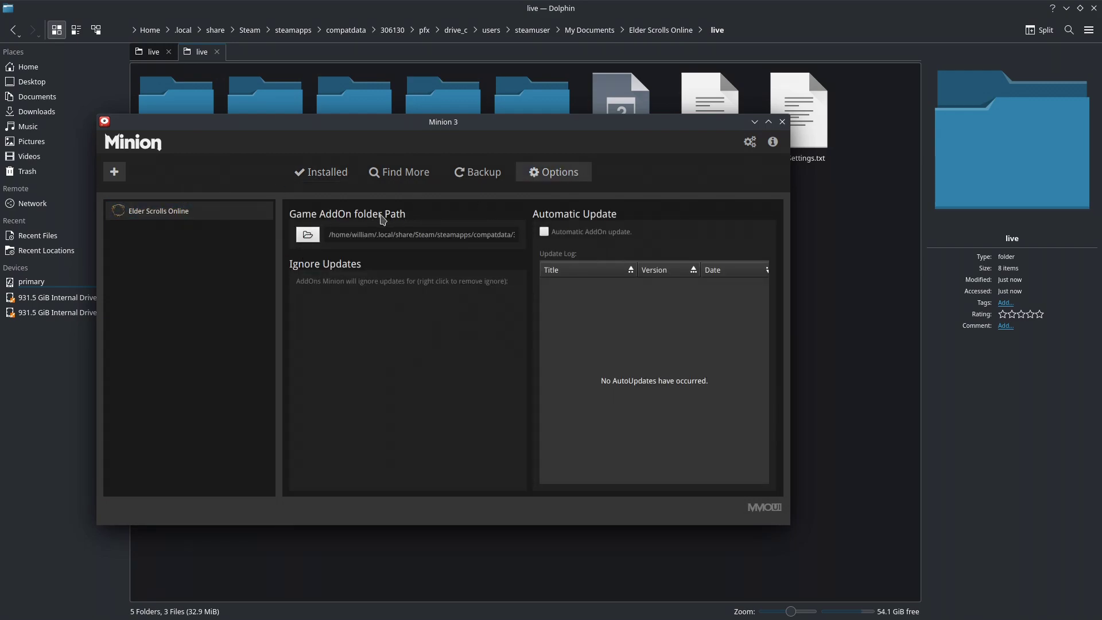
pyautogui.click(308, 235)
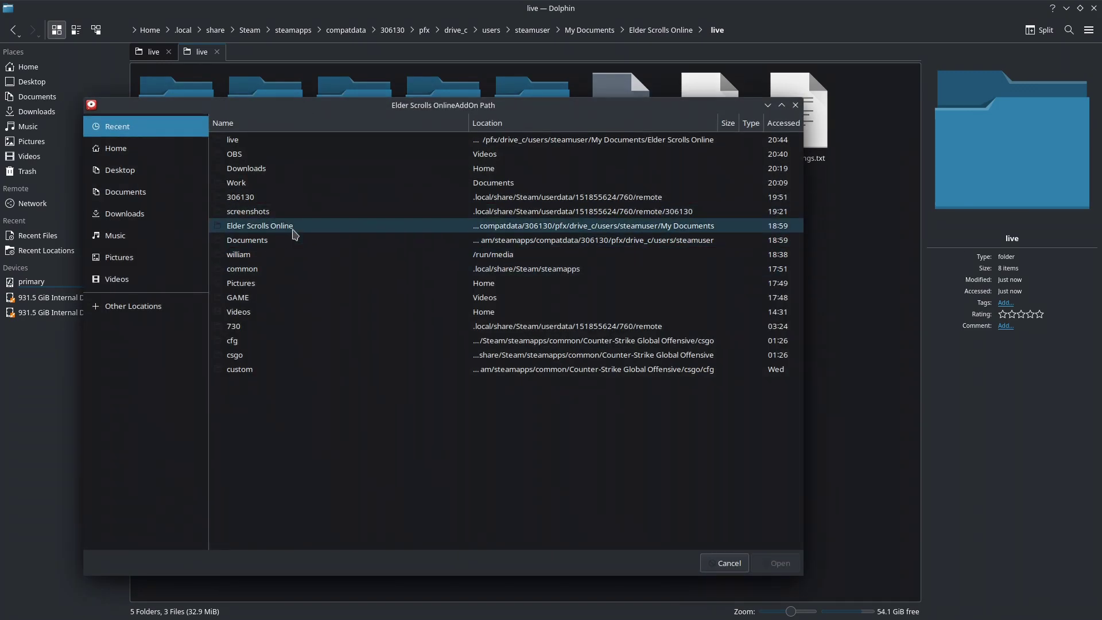
pyautogui.doubleClick(264, 227)
pyautogui.click(339, 128)
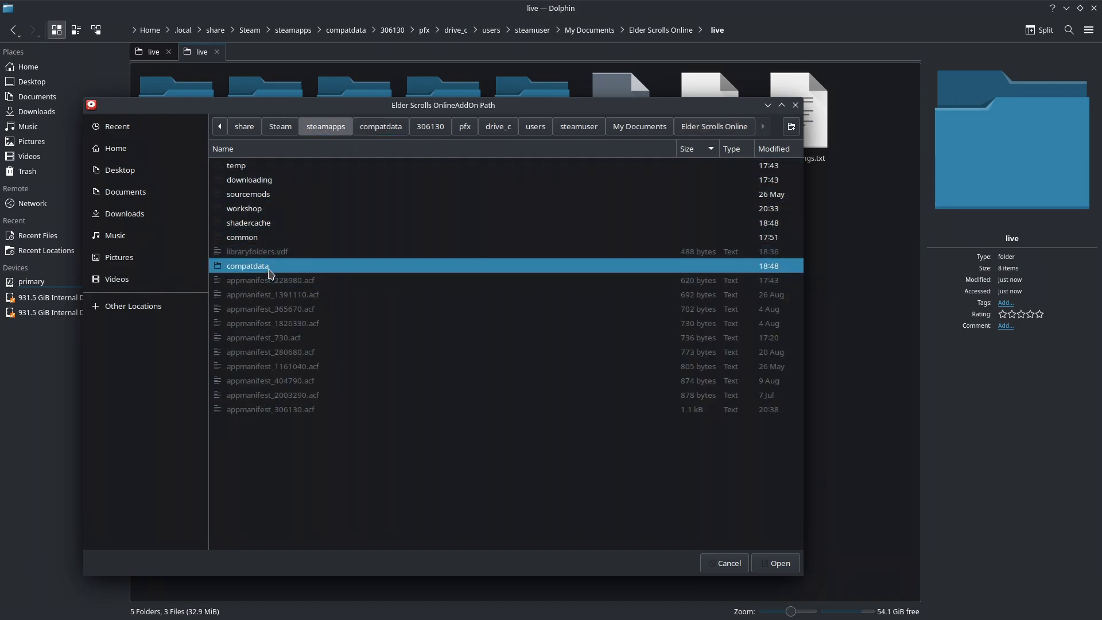
pyautogui.doubleClick(270, 265)
pyautogui.scroll(-5, 271, 273)
pyautogui.click(264, 372)
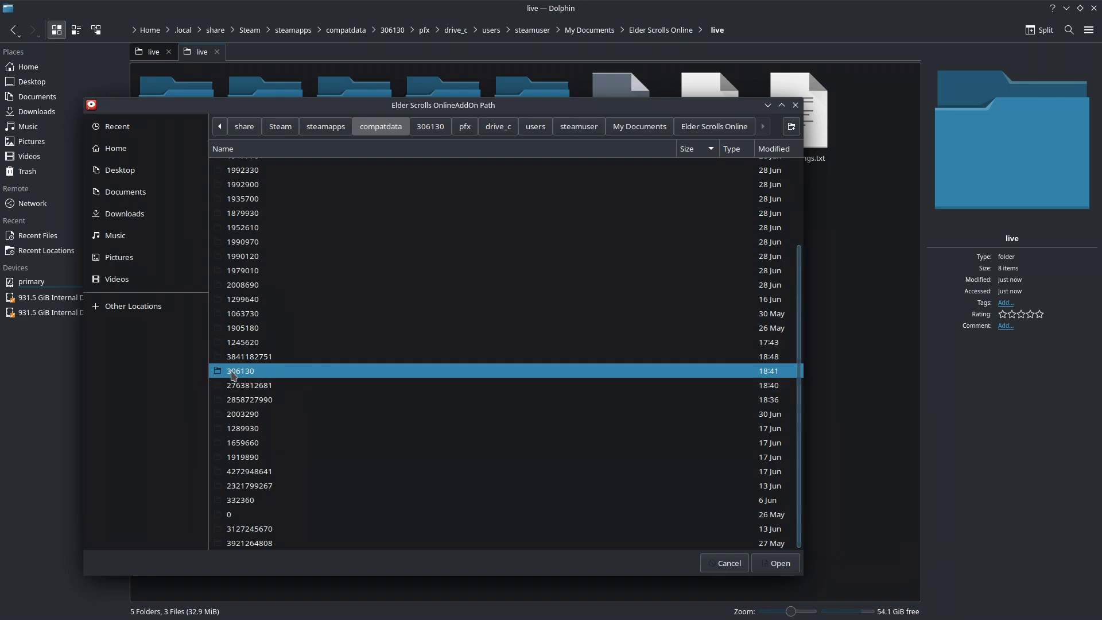
pyautogui.doubleClick(254, 373)
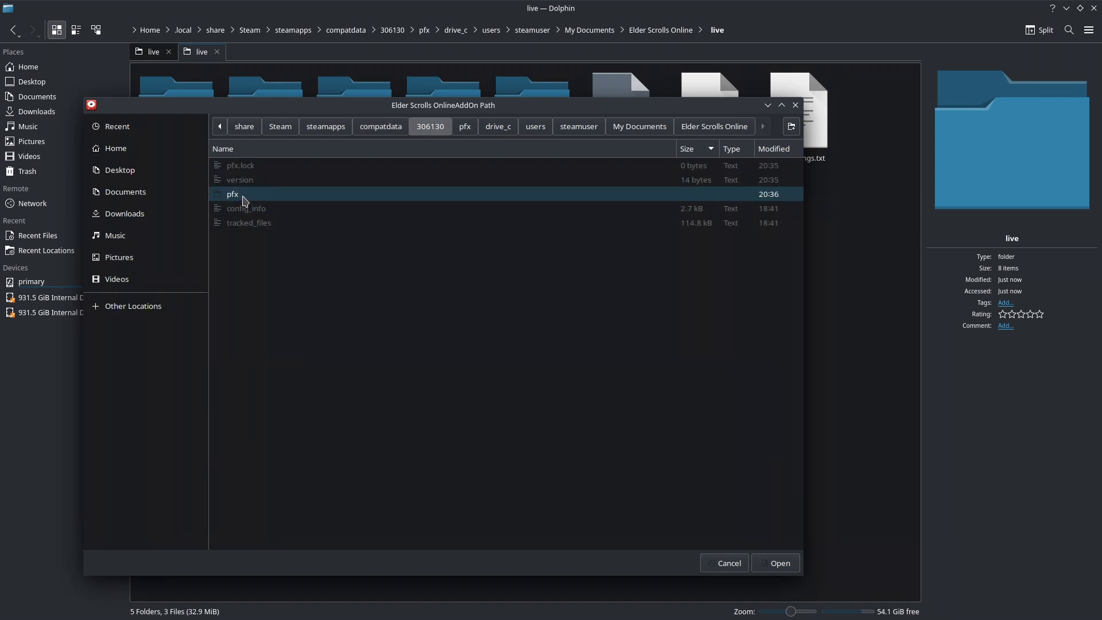
# Go down from 306130 through pfx/drive_c/users/steamuser to My Documents in the AddOn path chooser
pyautogui.doubleClick(247, 195)
pyautogui.doubleClick(247, 168)
pyautogui.doubleClick(240, 180)
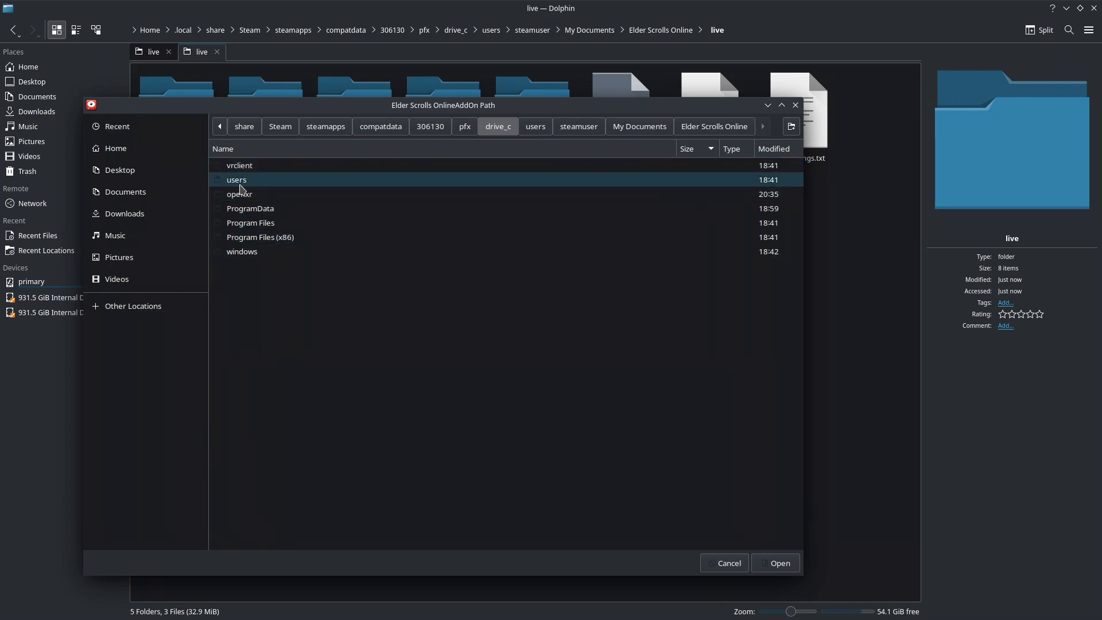
pyautogui.click(260, 181)
pyautogui.doubleClick(260, 182)
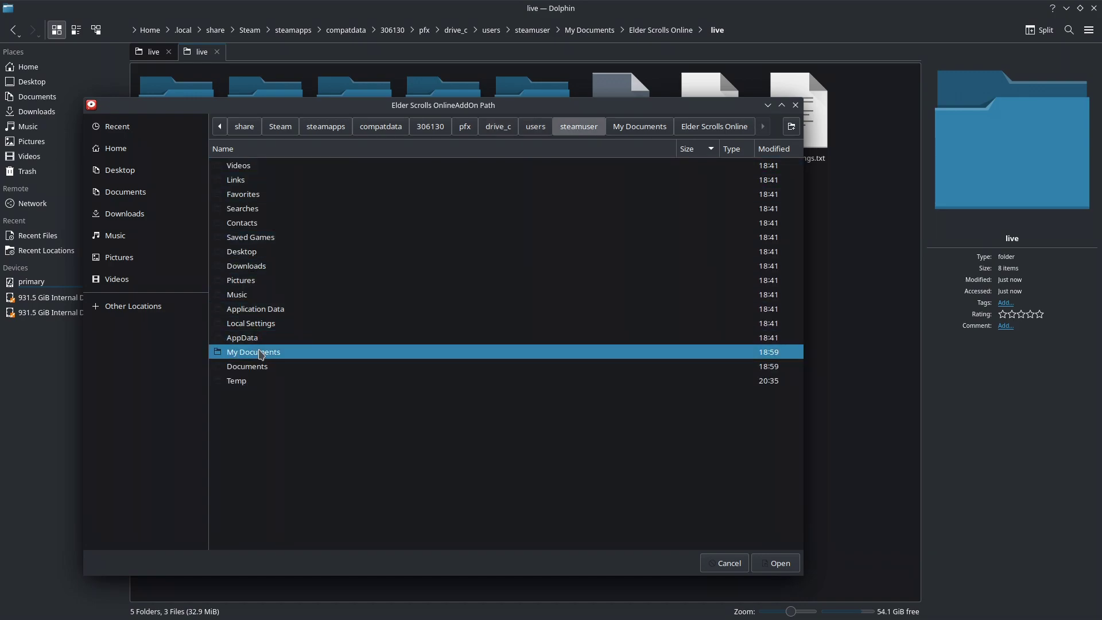
pyautogui.doubleClick(264, 351)
# Open Elder Scrolls Online/live/AddOns and set the AddOns folder as the game AddOn path
pyautogui.click(266, 238)
pyautogui.doubleClick(266, 239)
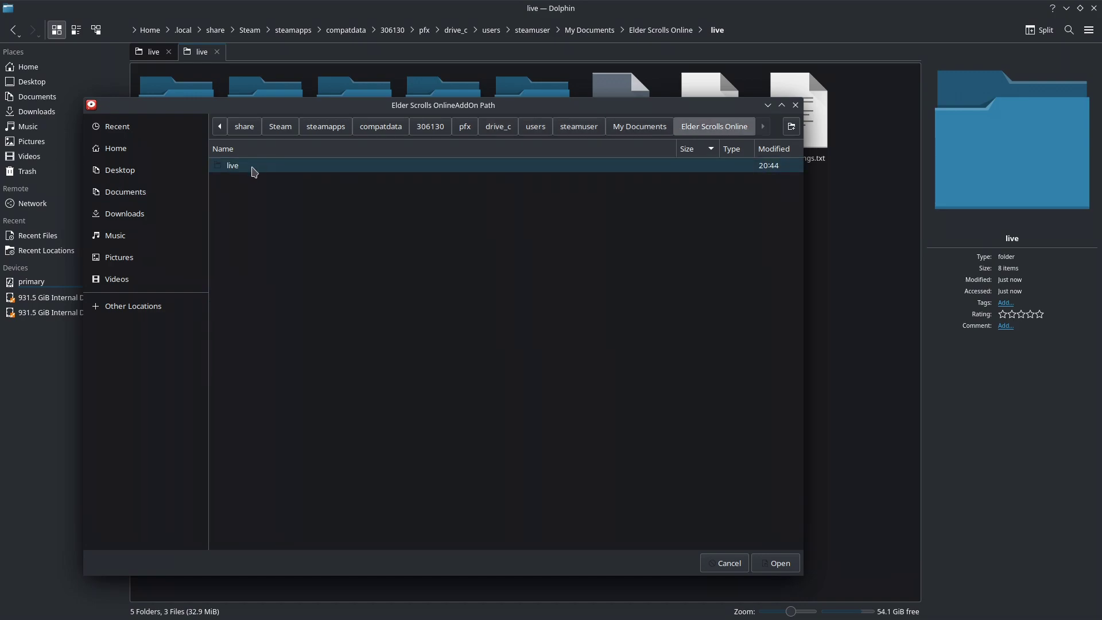
pyautogui.doubleClick(254, 168)
pyautogui.click(238, 180)
pyautogui.doubleClick(240, 181)
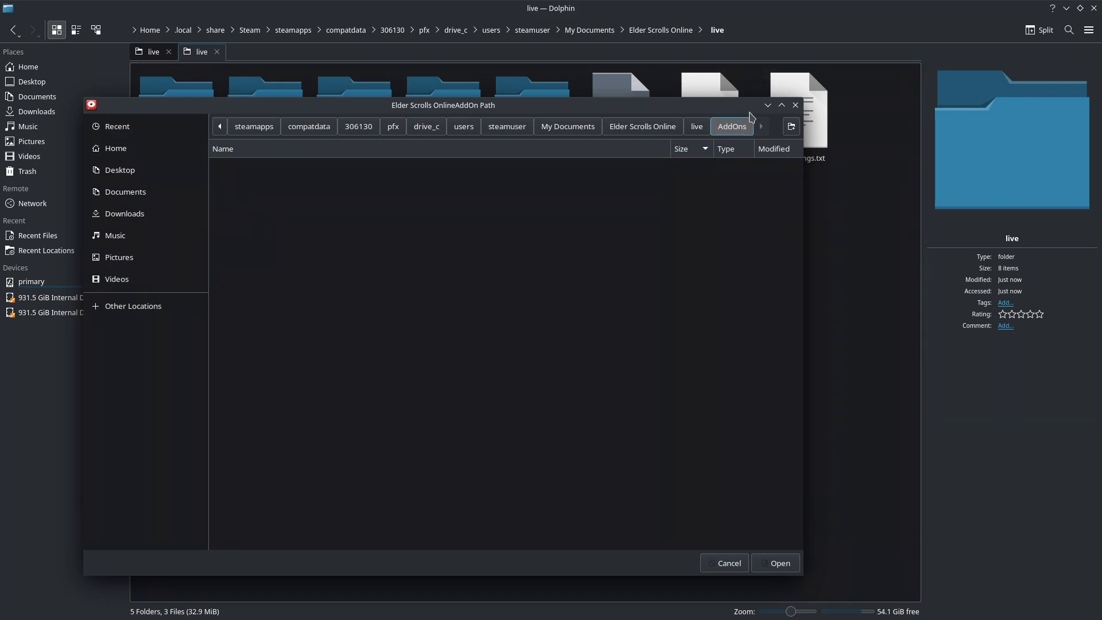
pyautogui.click(776, 562)
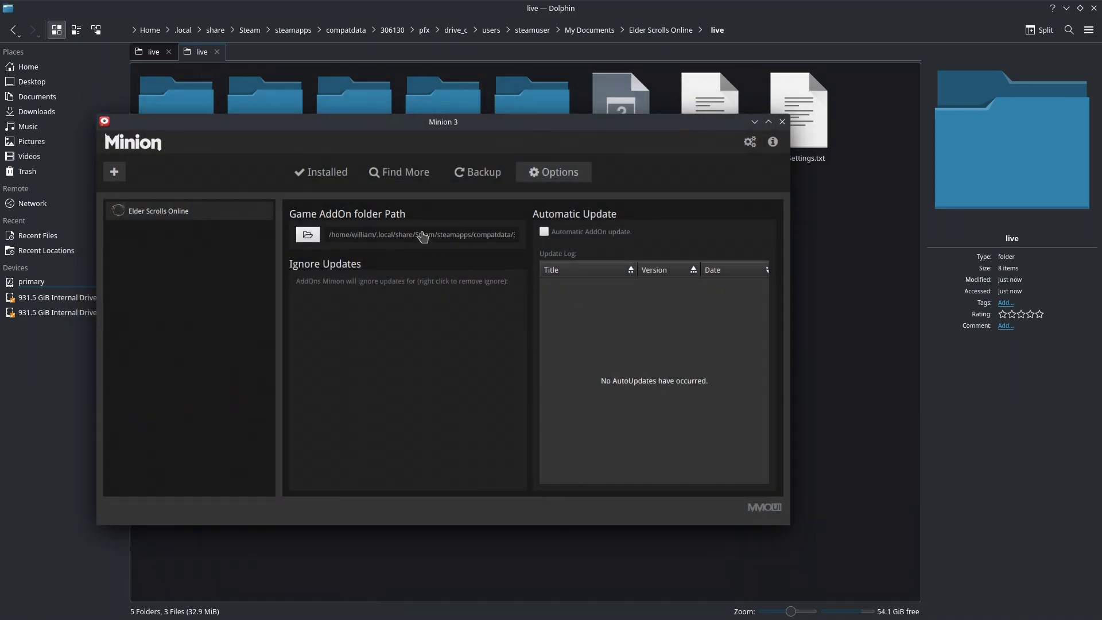
# Install the SkyShards and LoreBooks addons from the list of available Elder Scrolls Online addons
pyautogui.click(397, 173)
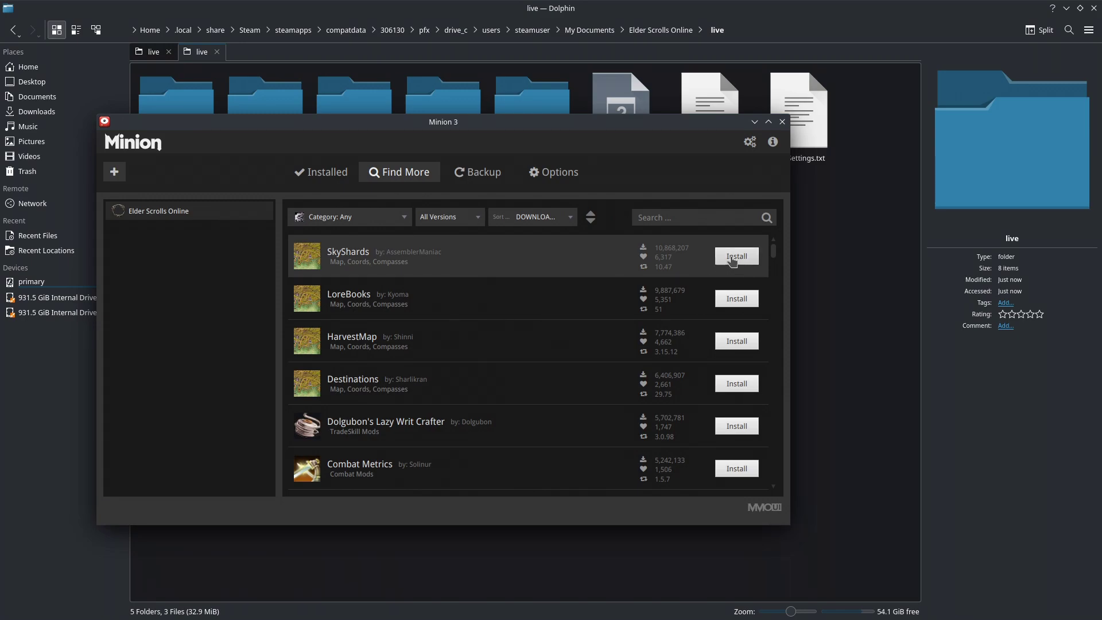
pyautogui.click(735, 302)
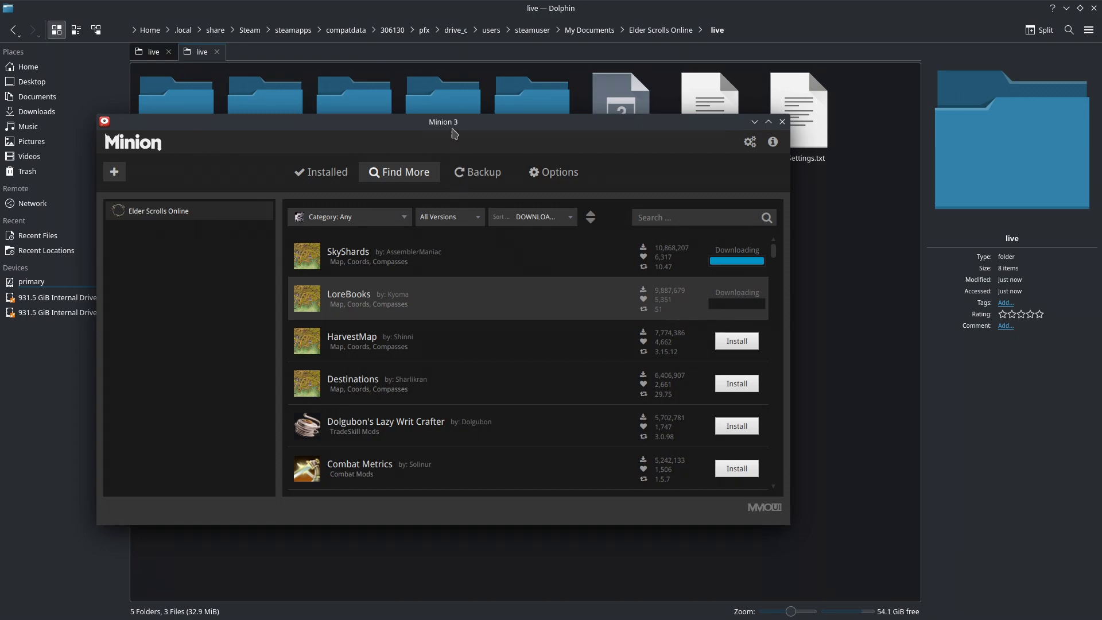
pyautogui.moveTo(454, 142); pyautogui.dragTo(528, 318)
# Switch to Dolphin and open the AddOns folder inside live to check for the SkyShards and LoreBooks folders
pyautogui.click(302, 228)
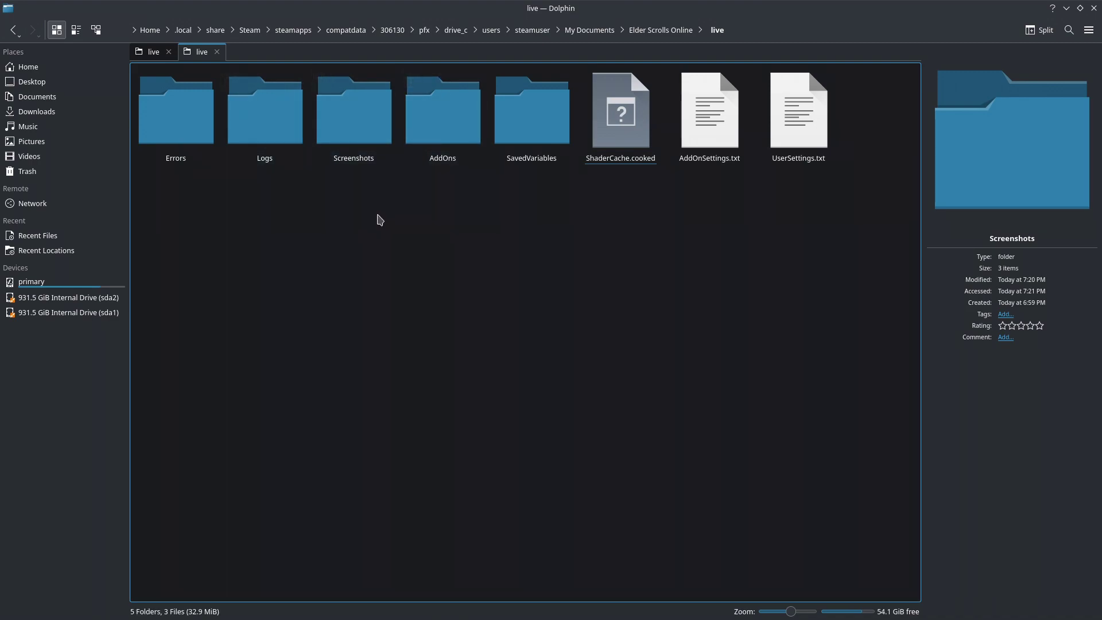
pyautogui.doubleClick(453, 139)
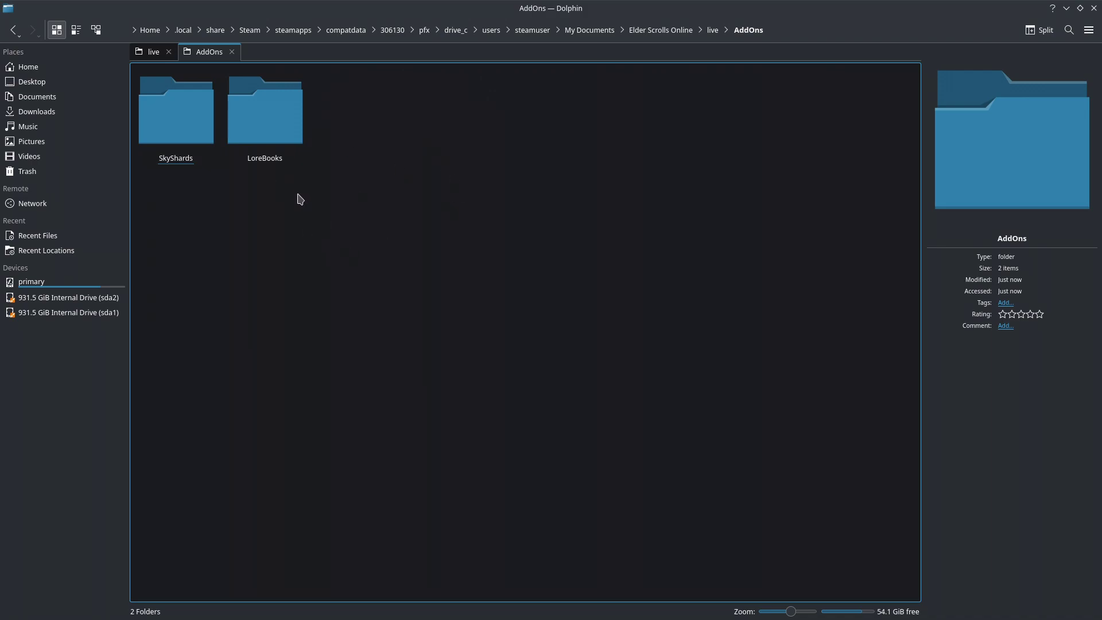
pyautogui.moveTo(428, 216)
pyautogui.mouseDown()
pyautogui.moveTo(177, 103)
pyautogui.moveTo(314, 181)
pyautogui.moveTo(411, 217)
pyautogui.mouseUp()
pyautogui.moveTo(462, 247); pyautogui.dragTo(190, 113)
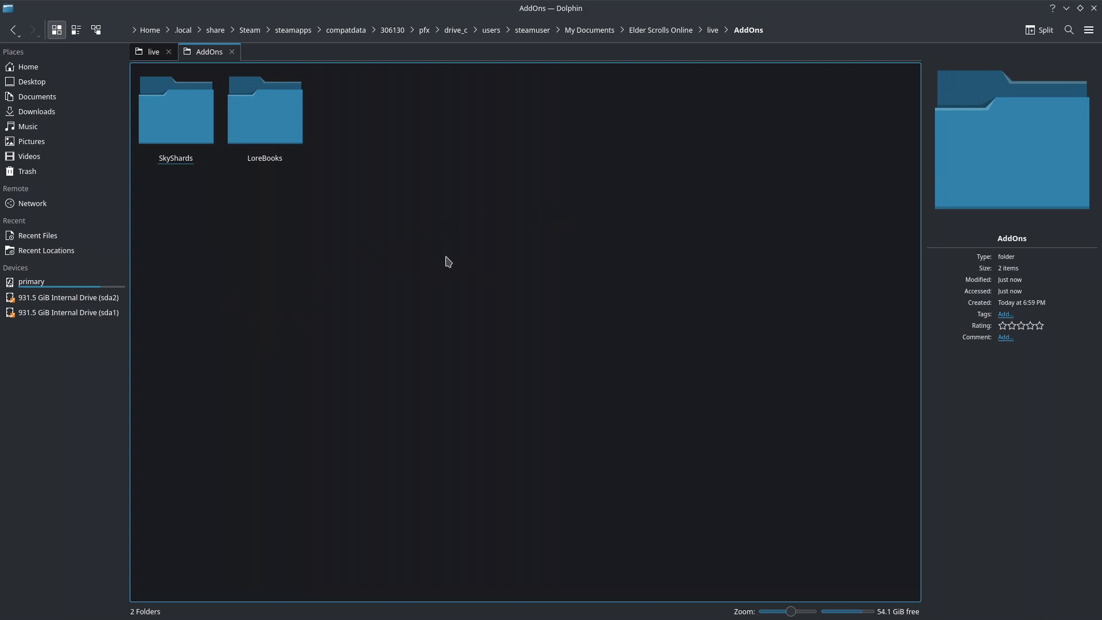
pyautogui.moveTo(373, 216); pyautogui.dragTo(347, 293)
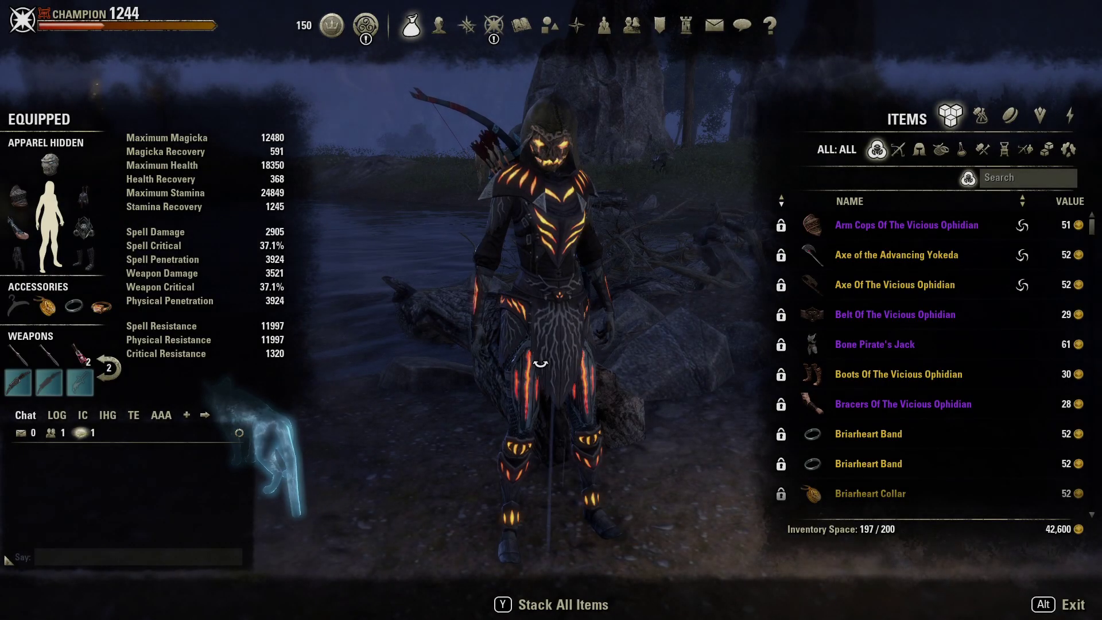
pyautogui.press('Escape')
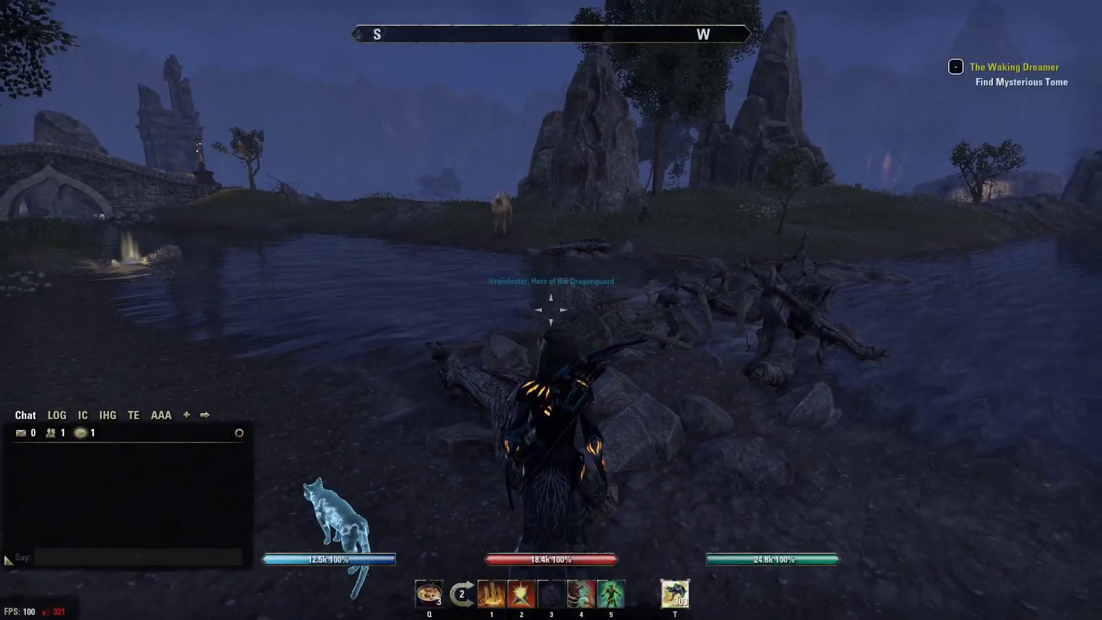
pyautogui.scroll(-3, 551, 310)
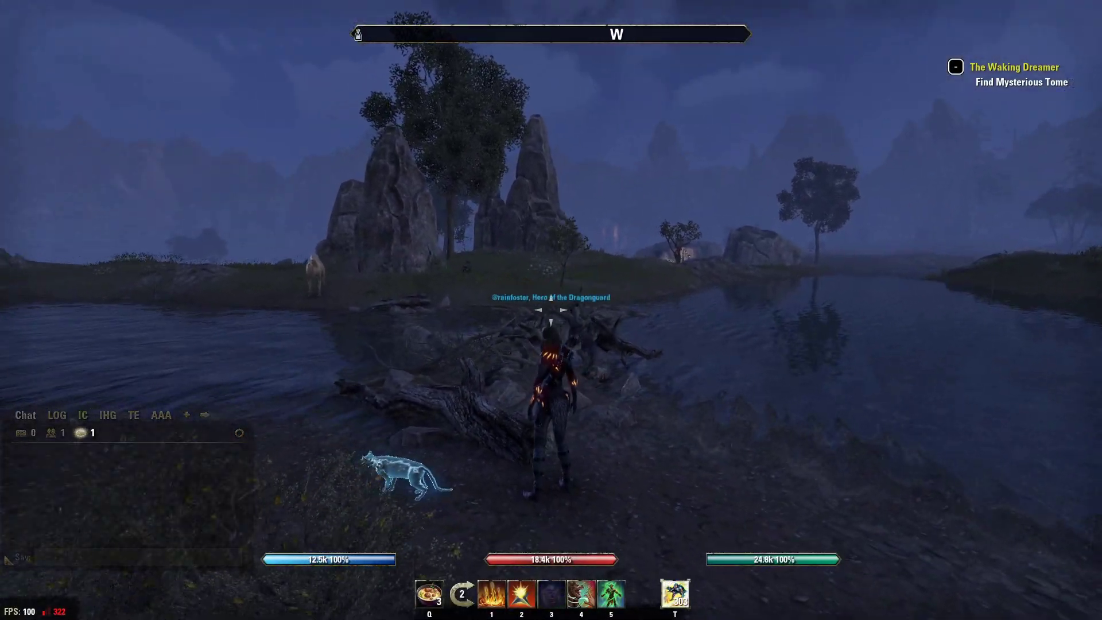
# Open the add-on list in Elder Scrolls Online and expand LoreBooks and SkyShards to check their required add-ons
pyautogui.press('Escape')
pyautogui.click(48, 277)
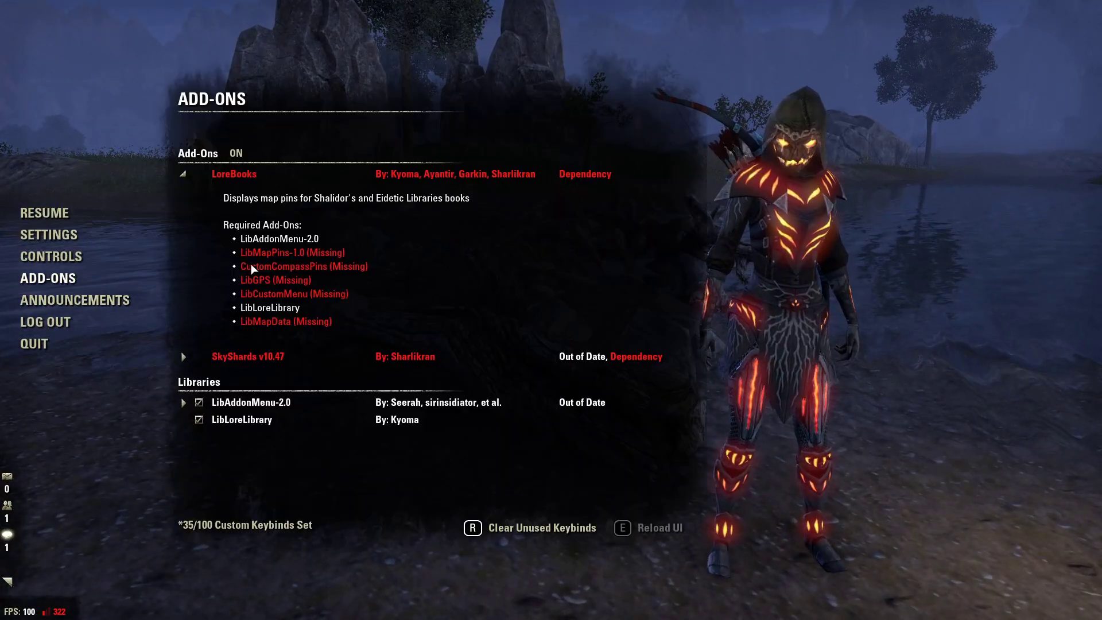
pyautogui.click(295, 173)
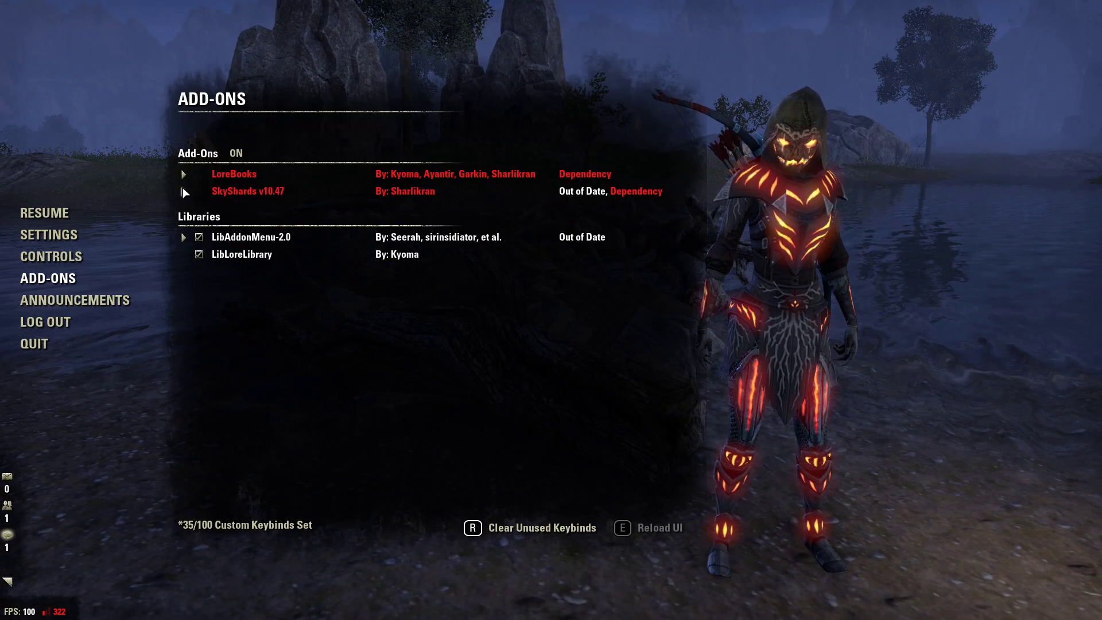
pyautogui.click(185, 193)
pyautogui.click(229, 174)
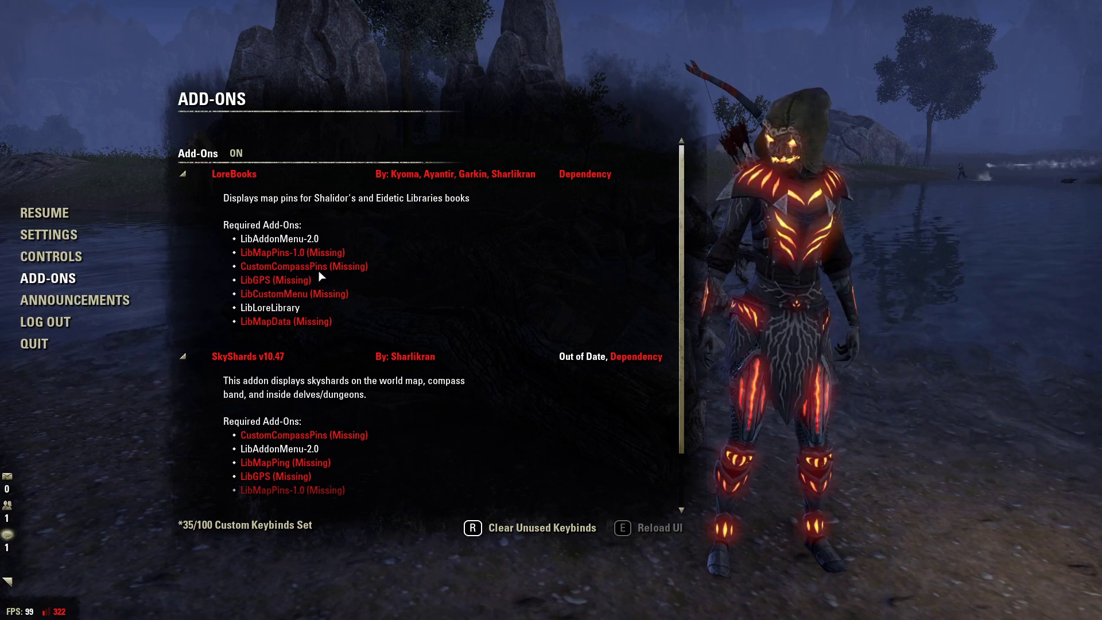
# Switch to Minion, position its window beside the in-game add-on list, and search for "libmap" to install LibMapPins
pyautogui.hotkey('alt', 'Tab')
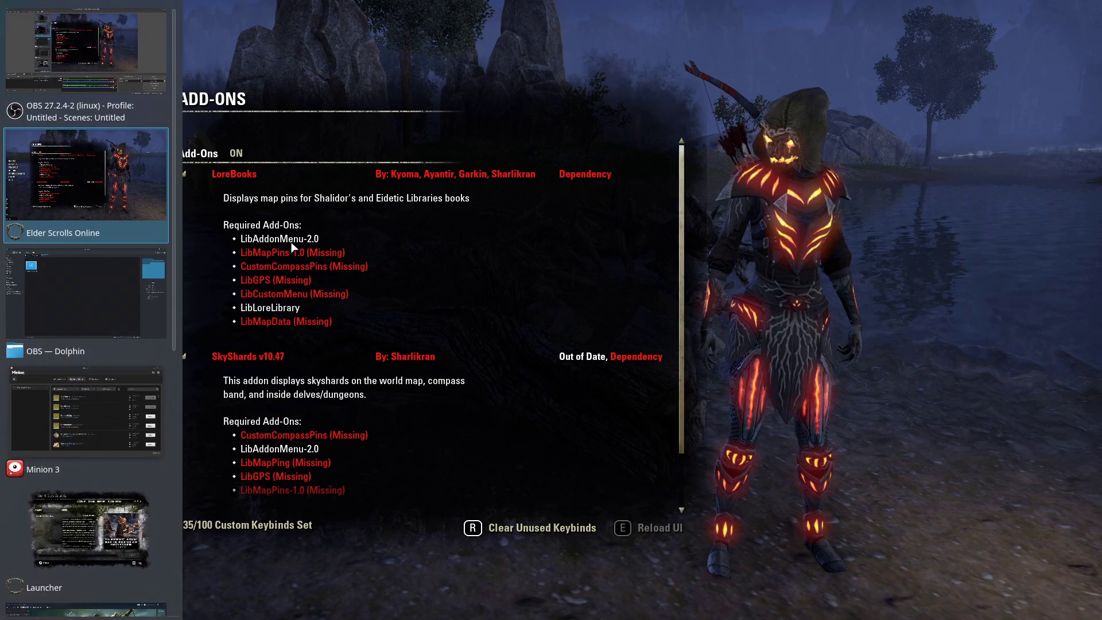
pyautogui.hotkey('alt', 'Tab')
pyautogui.hotkey('alt', 'Tab')
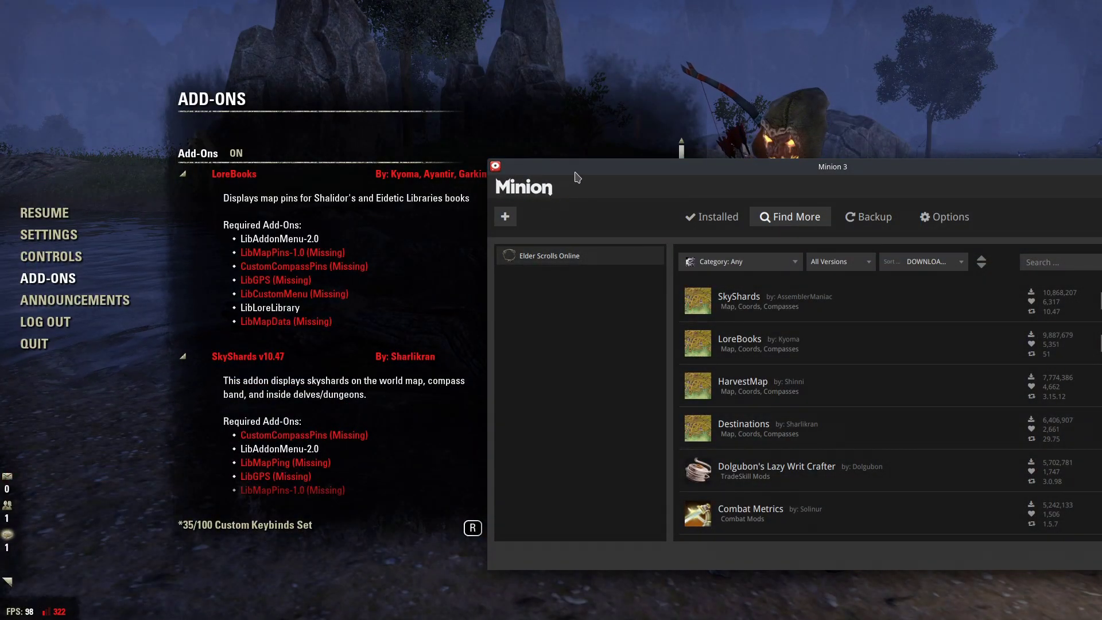
pyautogui.moveTo(577, 178); pyautogui.dragTo(540, 147)
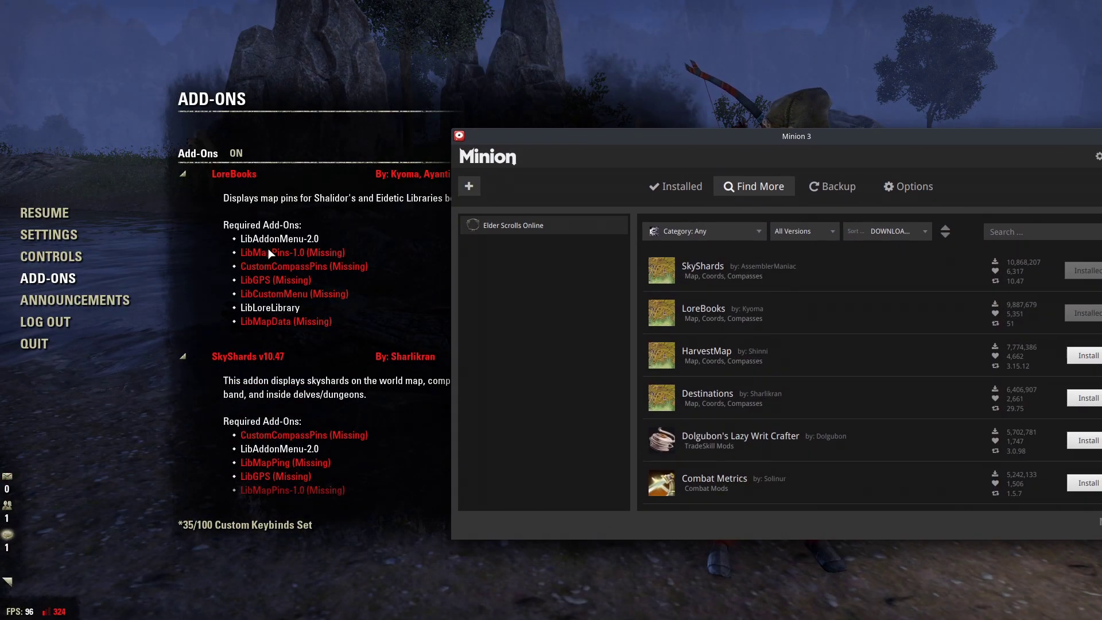
pyautogui.click(1033, 239)
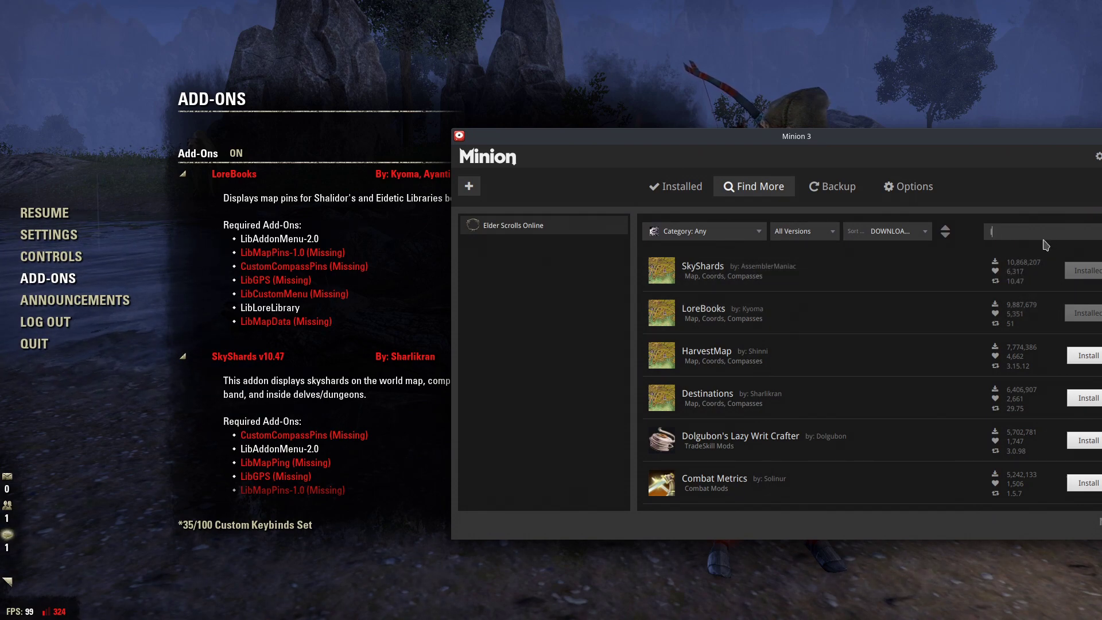
pyautogui.write('libmap')
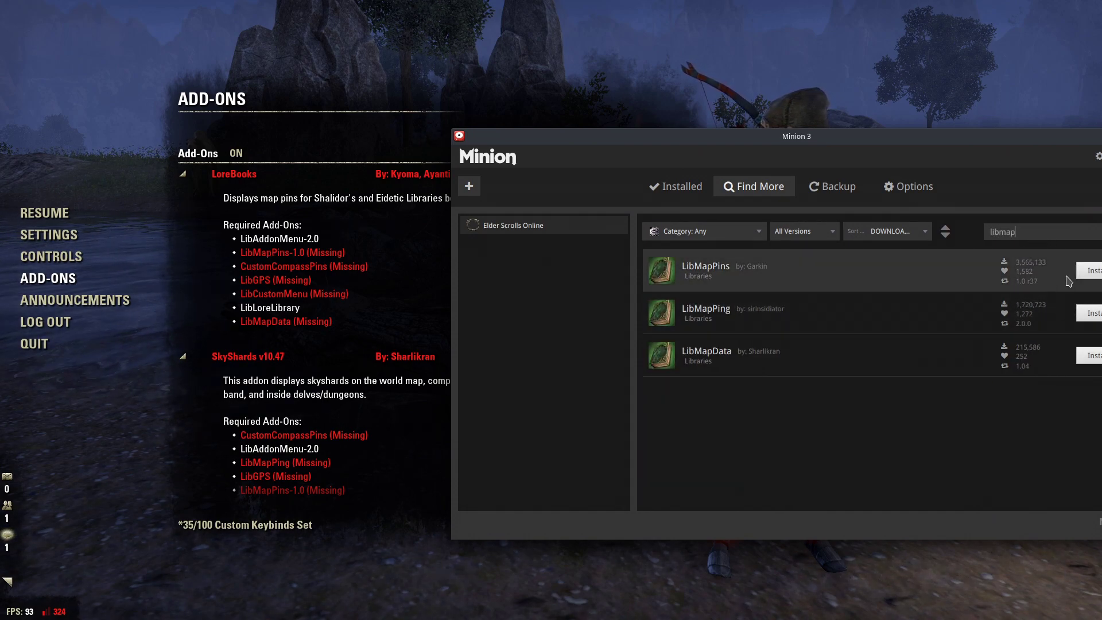
pyautogui.moveTo(861, 136); pyautogui.dragTo(793, 118)
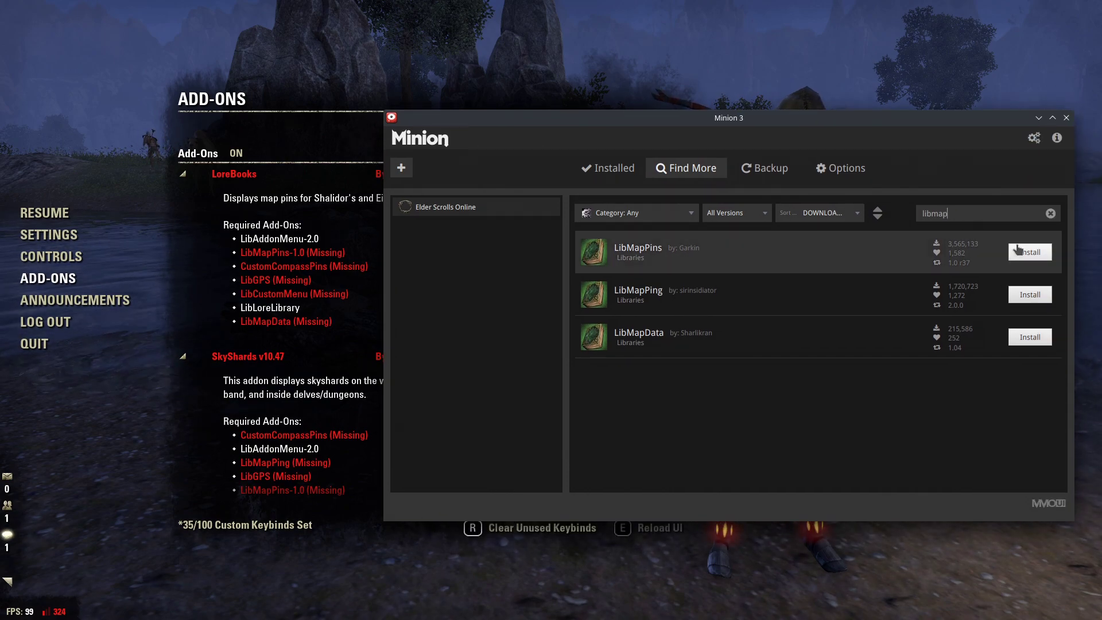
pyautogui.click(1031, 252)
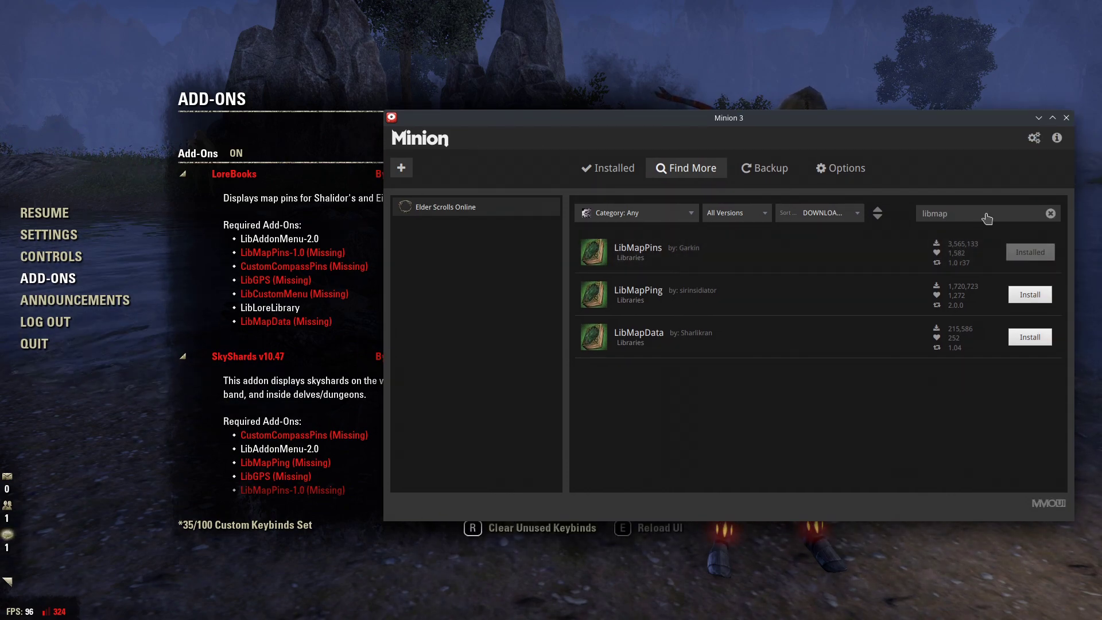
# Search the available addons for "custo" and install CustomCompassPins from its details page
pyautogui.write('custo')
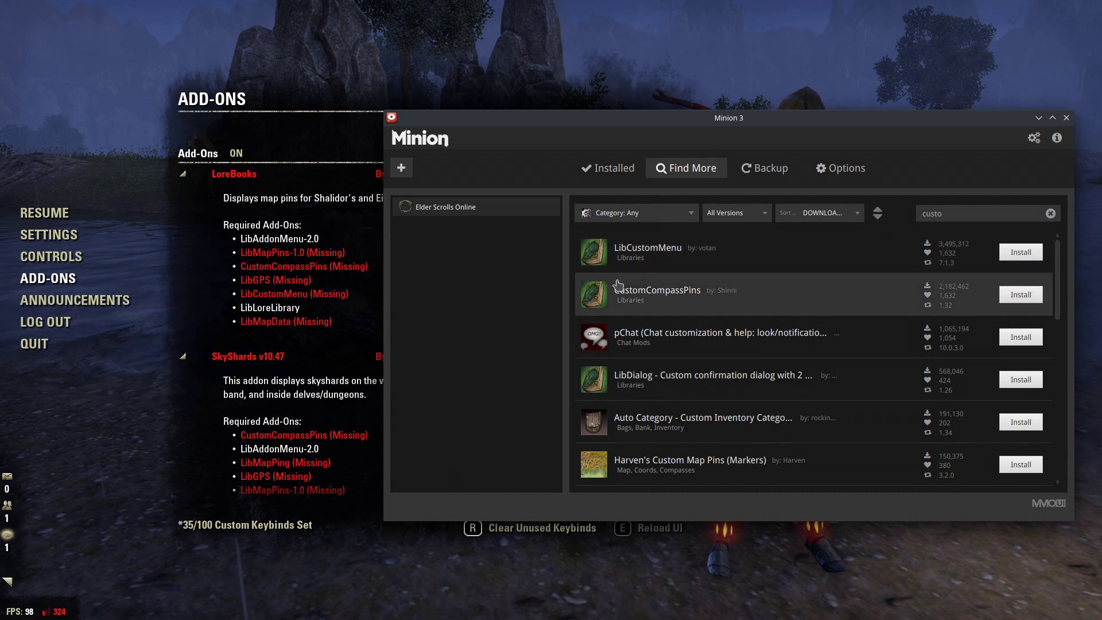
pyautogui.click(594, 280)
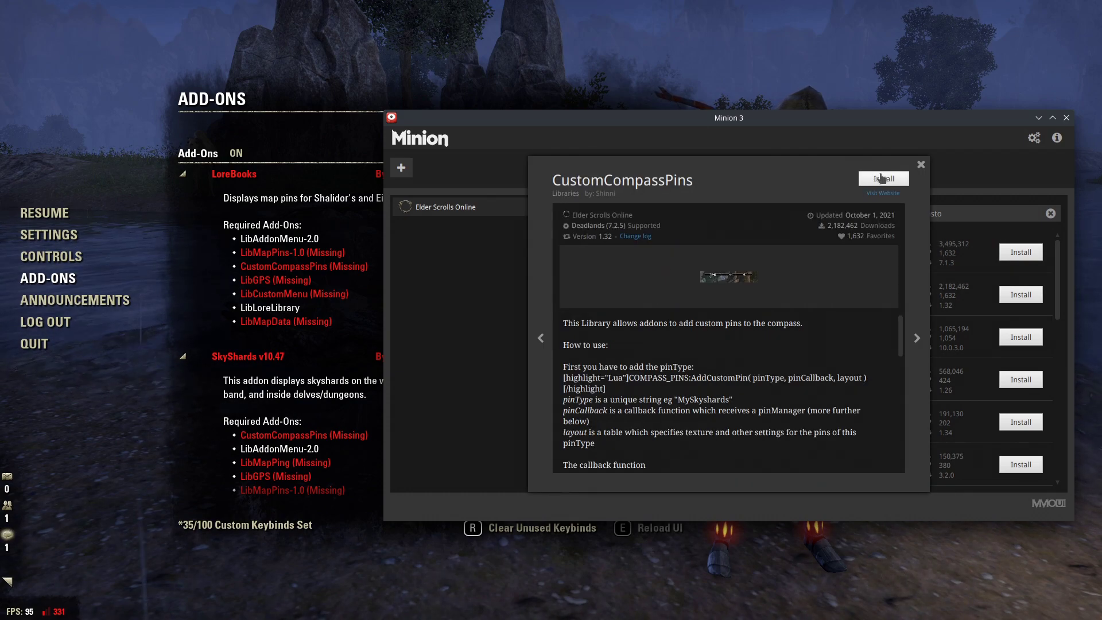
pyautogui.click(882, 178)
pyautogui.click(921, 165)
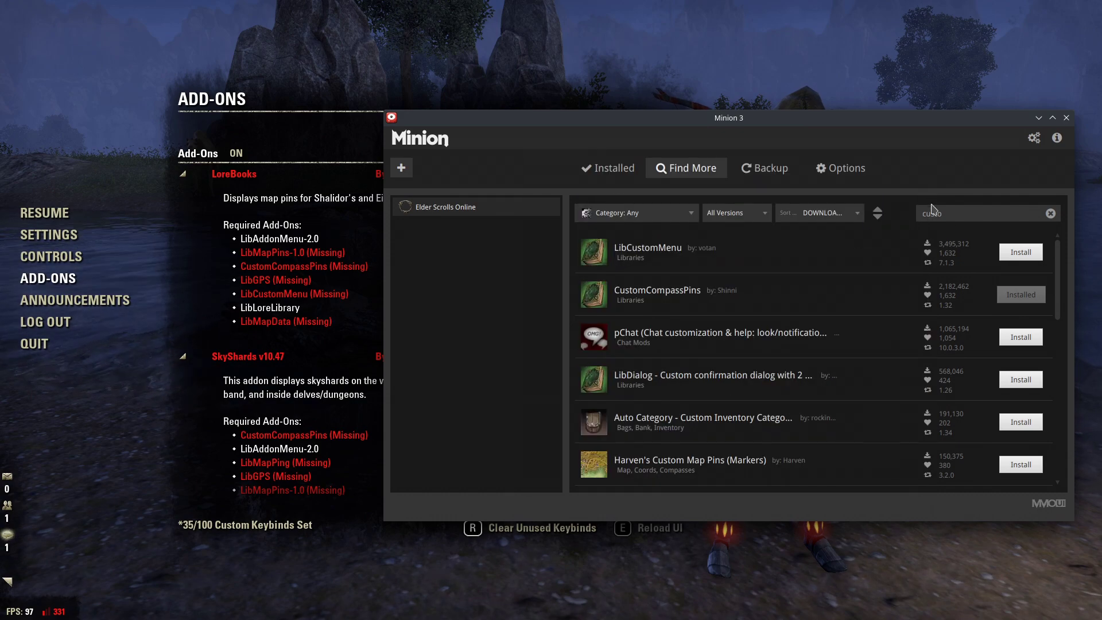
# Replace the addon search with "libgp" and install LibGPS
pyautogui.press('BackSpace')
pyautogui.press('BackSpace')
pyautogui.press('BackSpace')
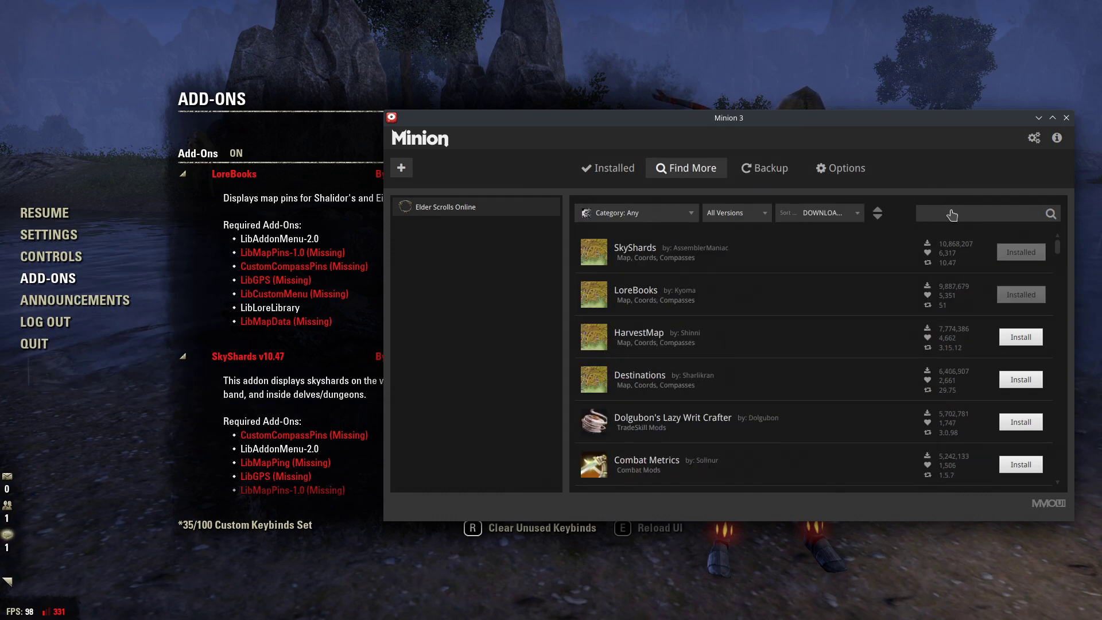
pyautogui.write('libgp')
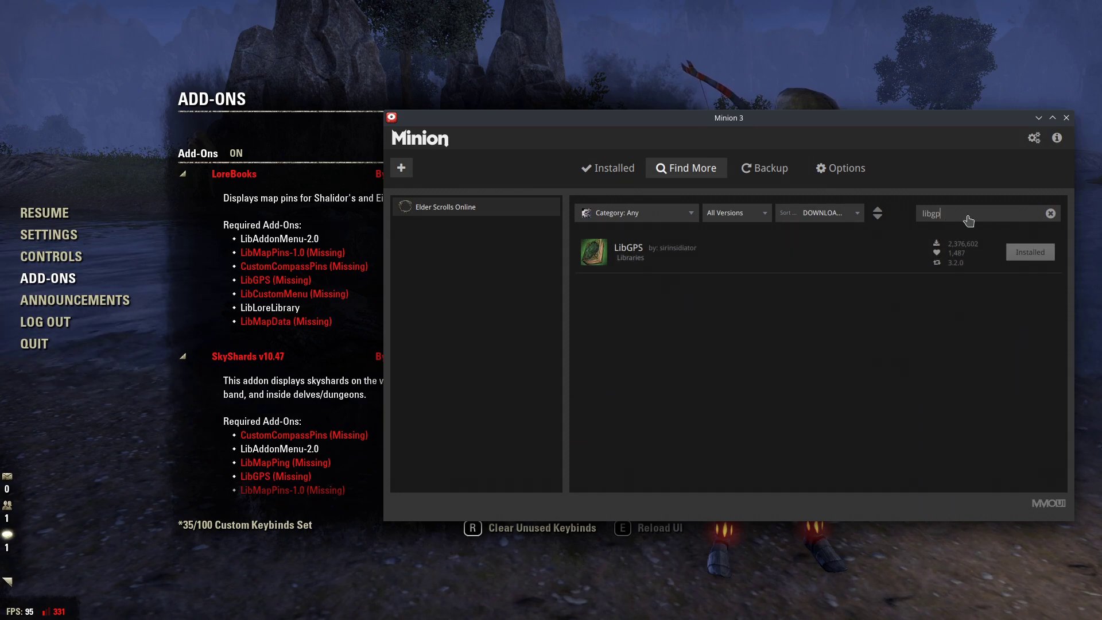
# Replace the addon search with "libc" and install LibCustomMenu
pyautogui.press('BackSpace')
pyautogui.press('BackSpace')
pyautogui.press('BackSpace')
pyautogui.press('BackSpace')
pyautogui.press('BackSpace')
pyautogui.write('libc')
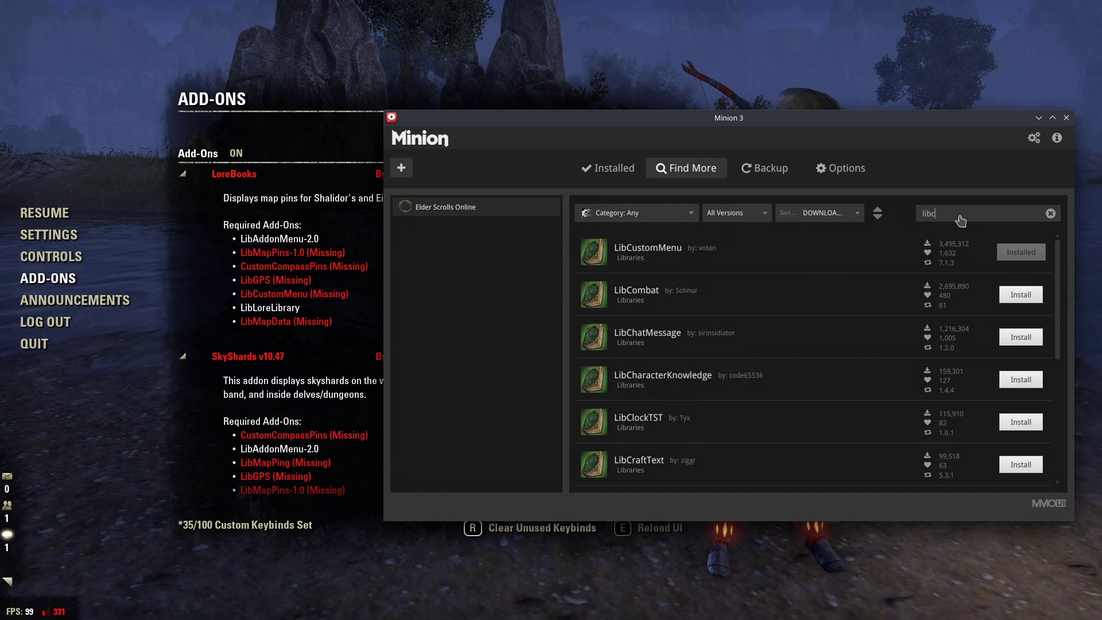
# Search for "libmap" again and install the LibMapData and LibMapPing libraries
pyautogui.press('BackSpace')
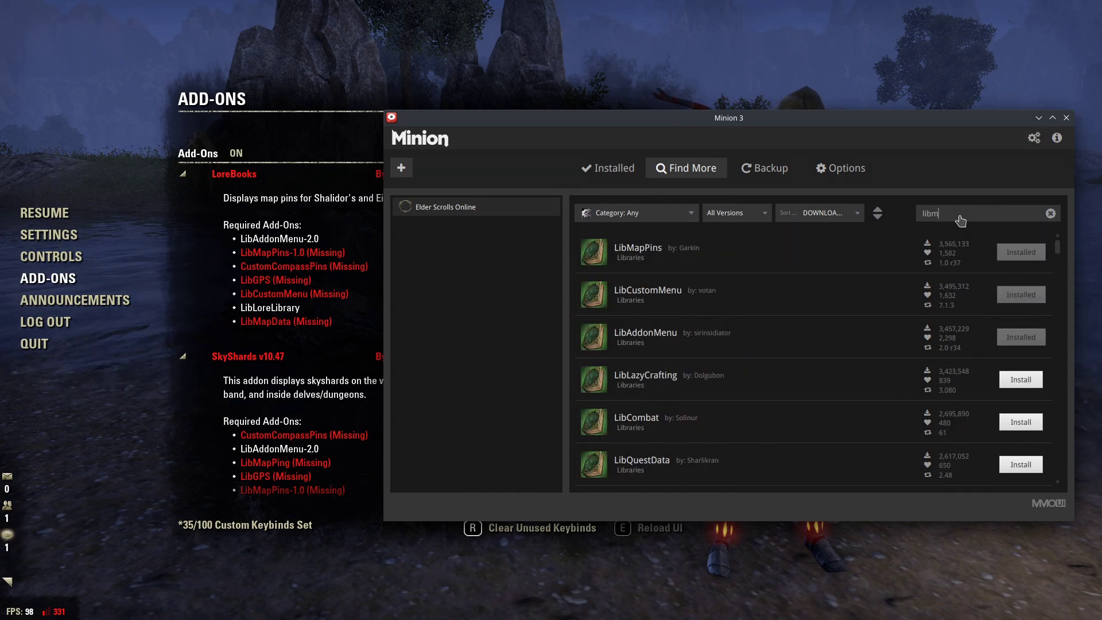
pyautogui.write('map')
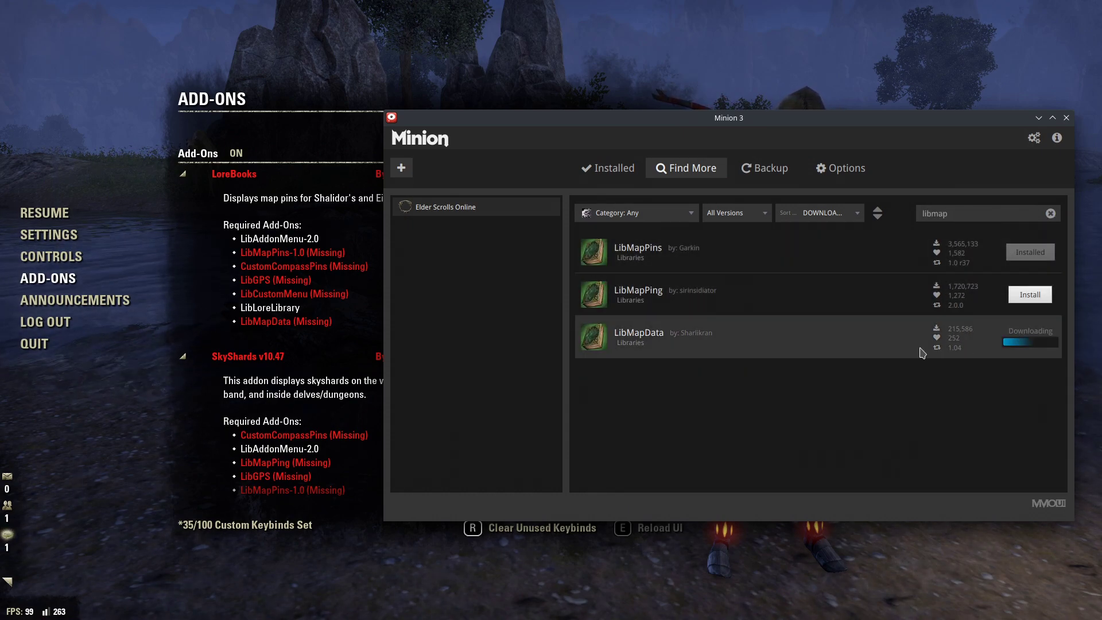
pyautogui.scroll(-2, 297, 415)
pyautogui.click(961, 217)
pyautogui.click(1030, 295)
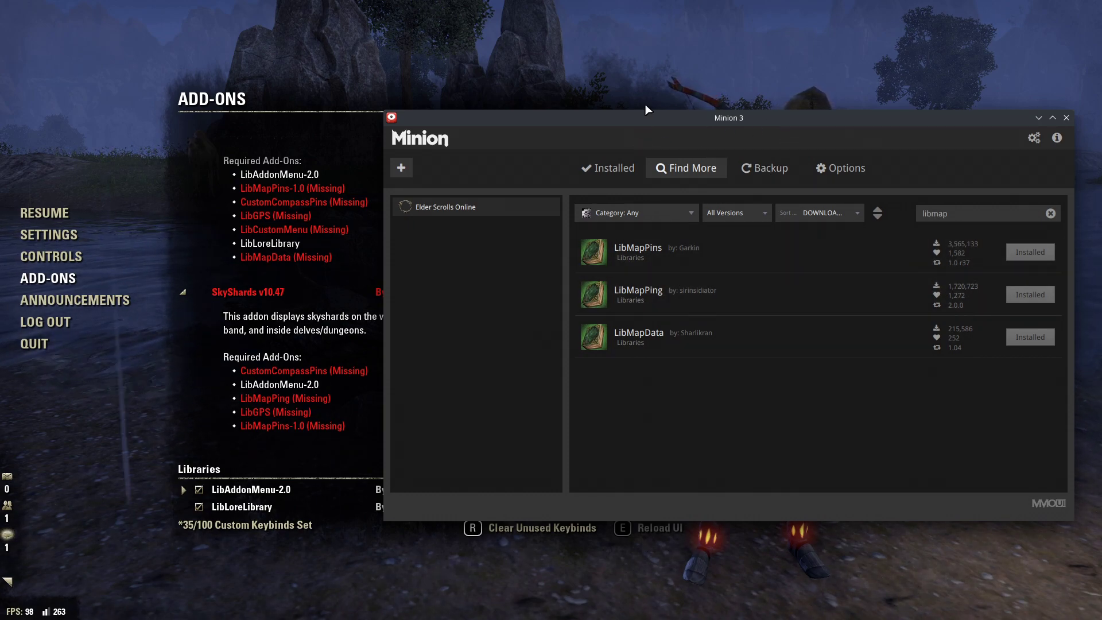
# Switch back to Elder Scrolls Online, reload the UI and reopen the add-on list
pyautogui.click(649, 78)
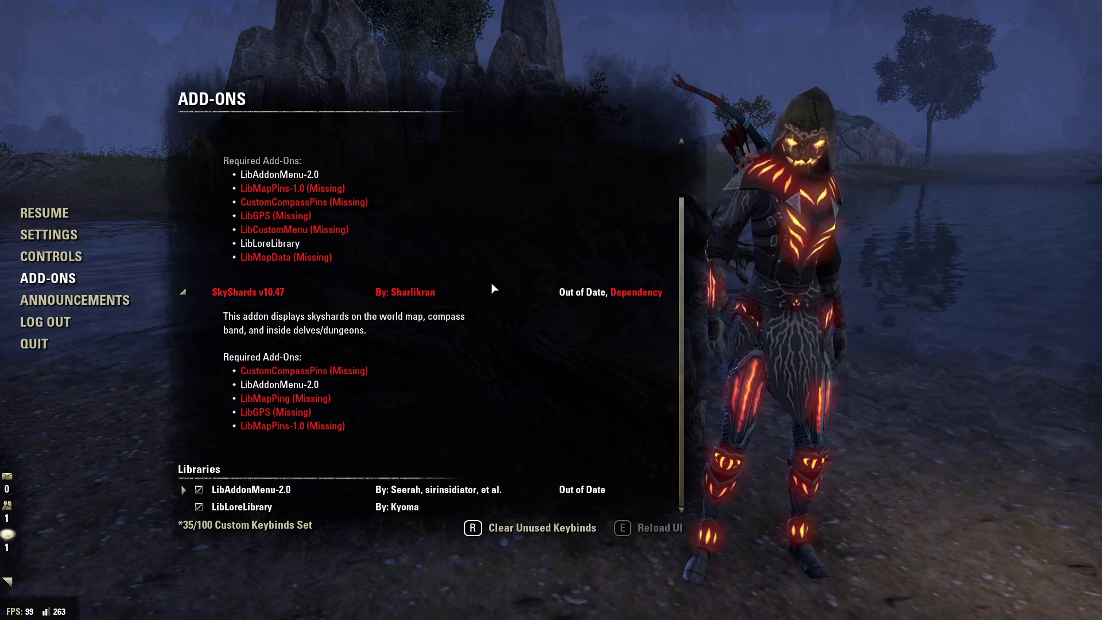
pyautogui.click(651, 529)
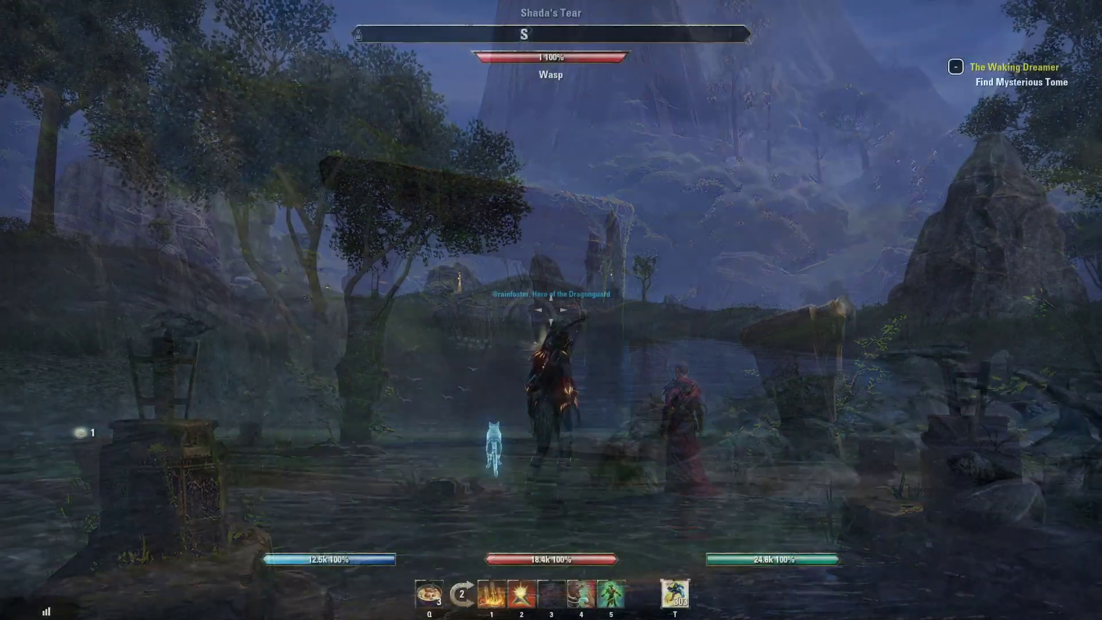
pyautogui.press('Escape')
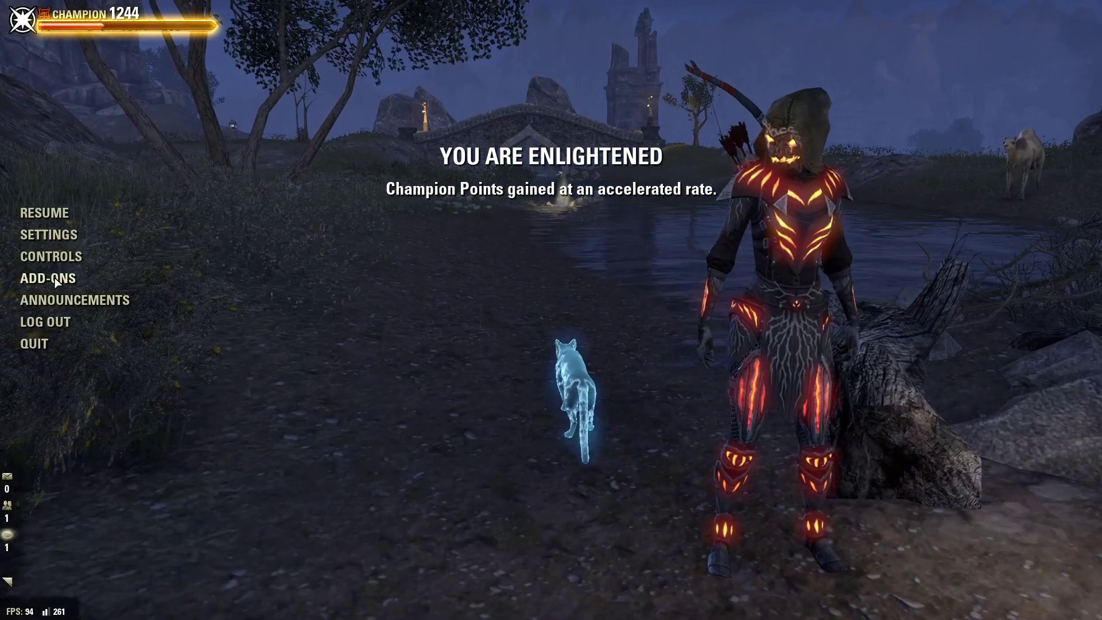
pyautogui.click(48, 278)
# Expand LoreBooks, SkyShards and the LibGPS library to check which required add-ons are still missing or disabled
pyautogui.click(183, 174)
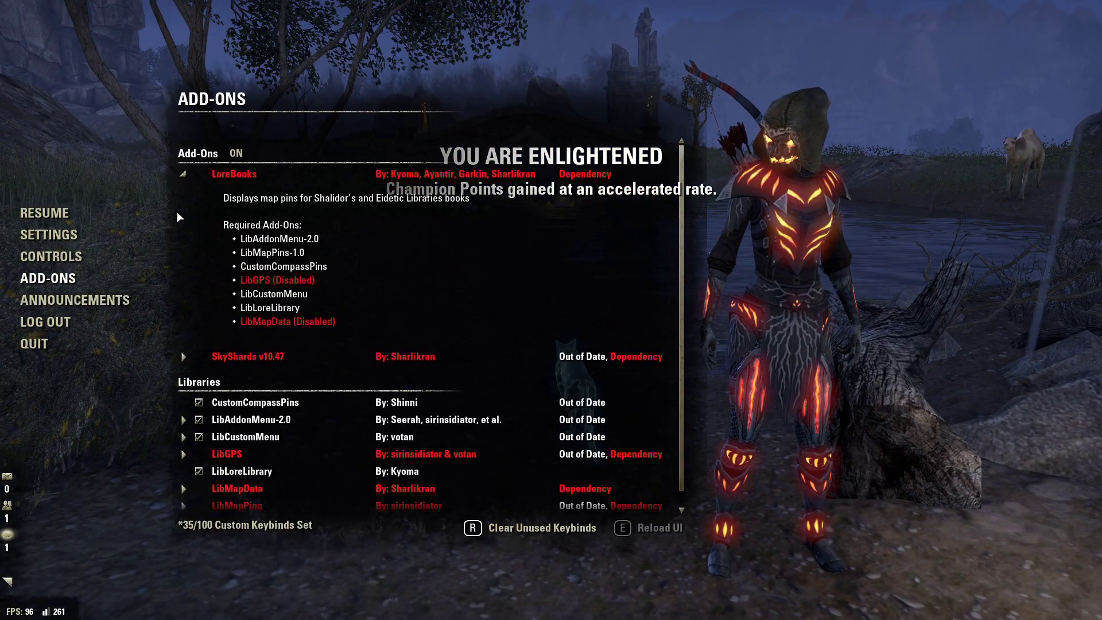
pyautogui.click(184, 356)
pyautogui.scroll(-2, 269, 258)
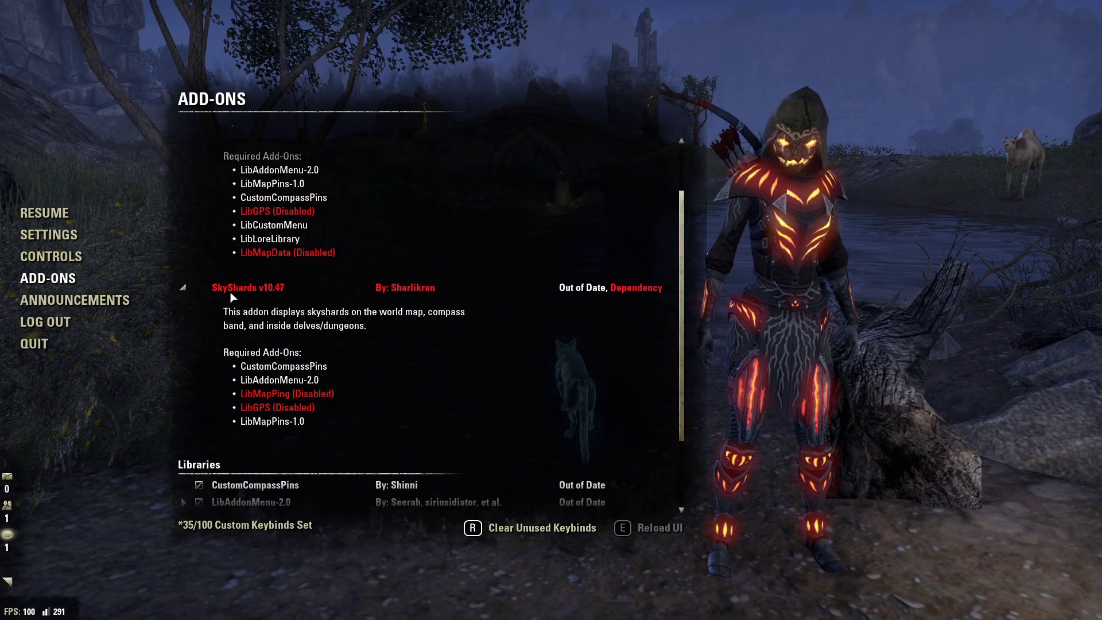
pyautogui.scroll(-3, 250, 229)
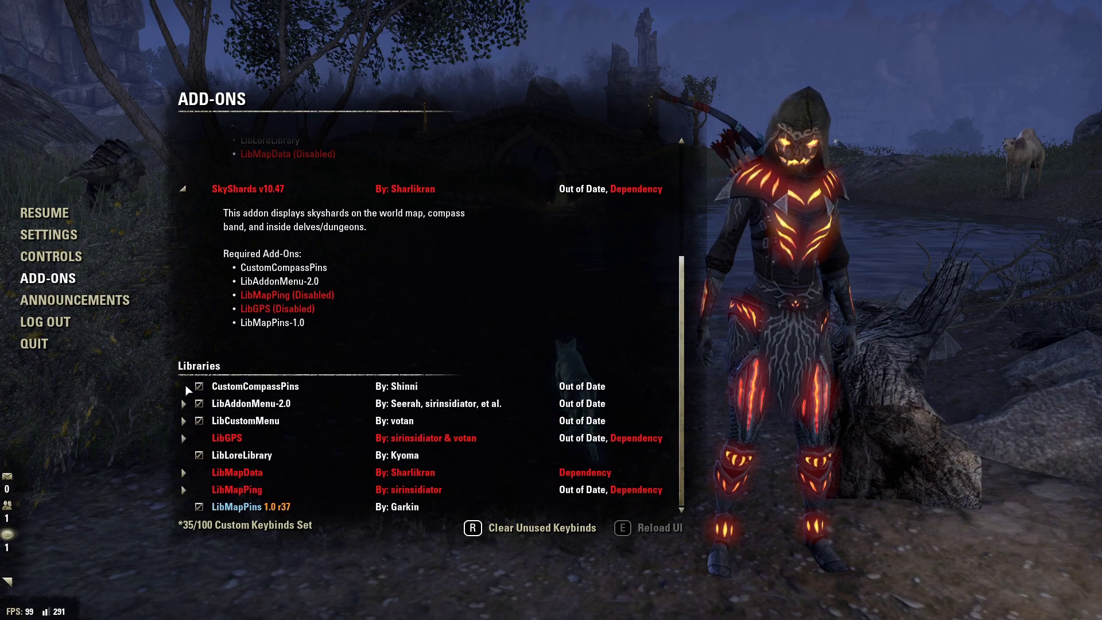
pyautogui.click(184, 438)
pyautogui.scroll(-3, 259, 402)
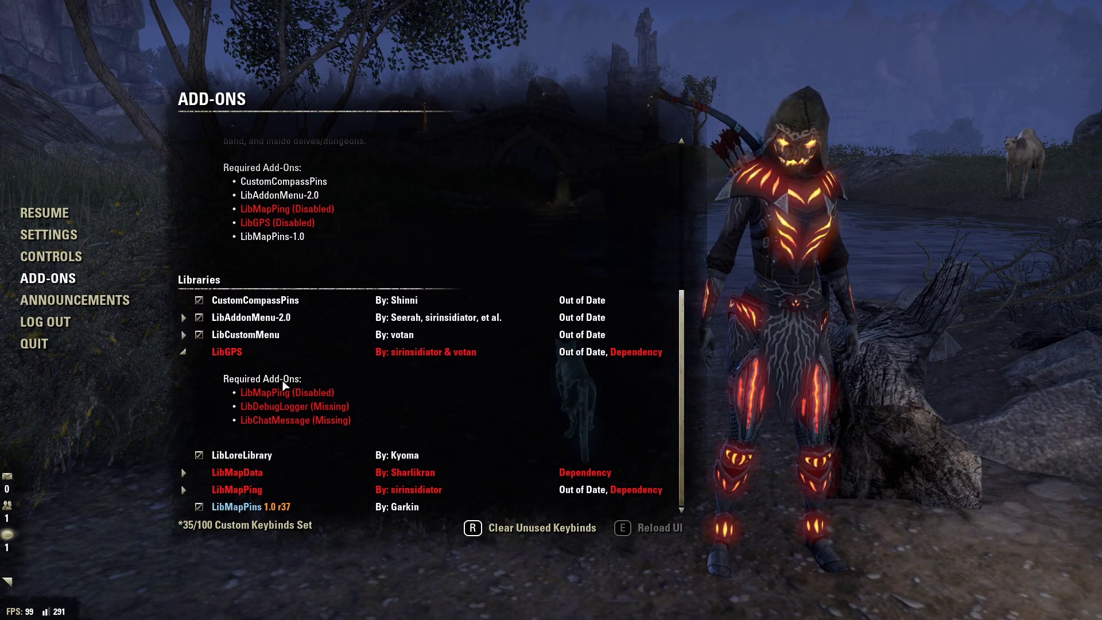